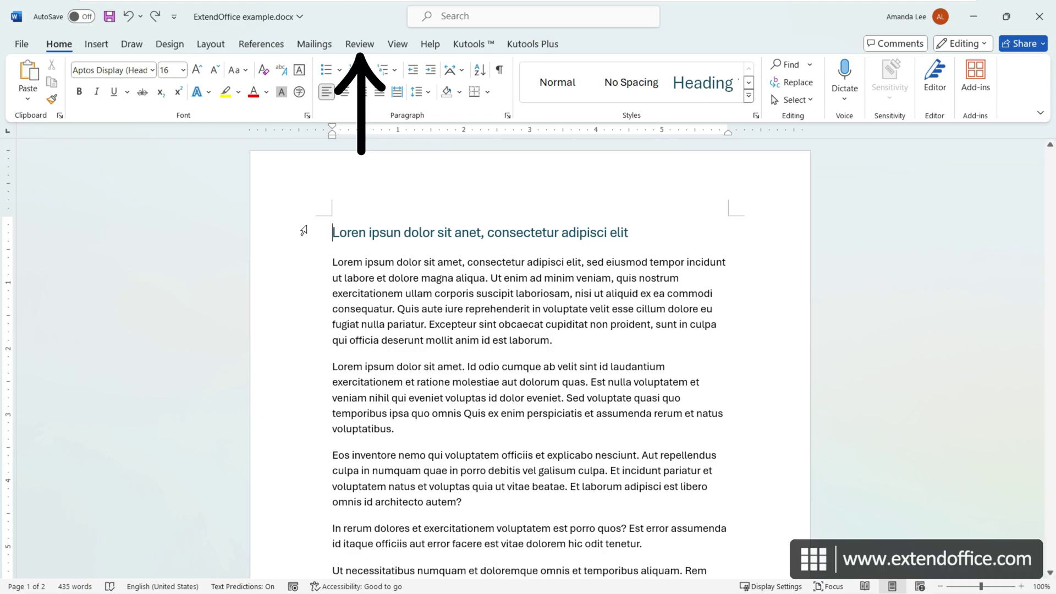
# Turn on Track Changes and delete the end of the first body paragraph, from "Quis aute iure" to "id est laborum."
pyautogui.click(359, 44)
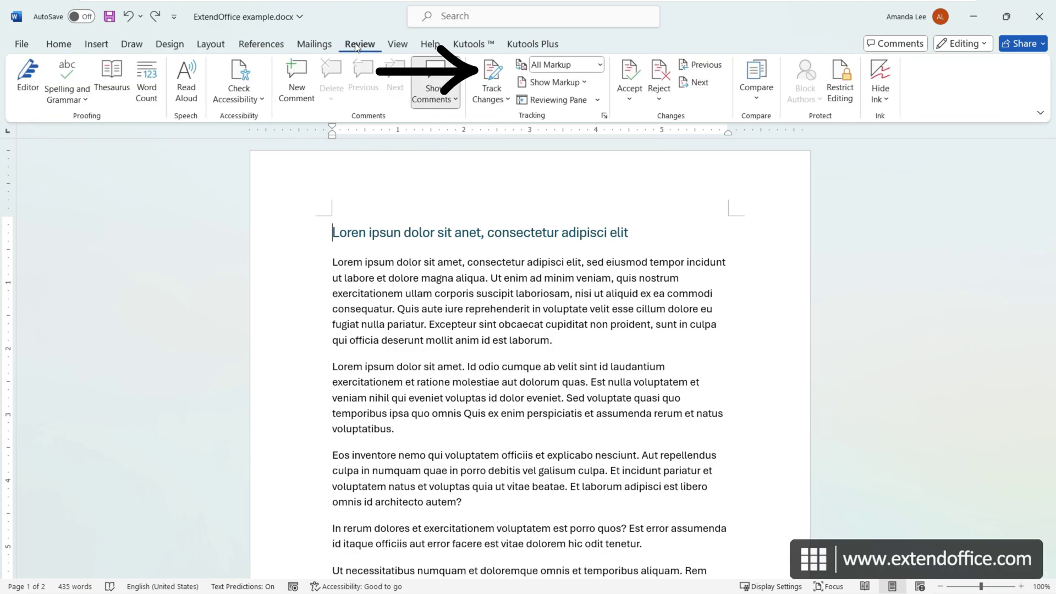
pyautogui.click(492, 82)
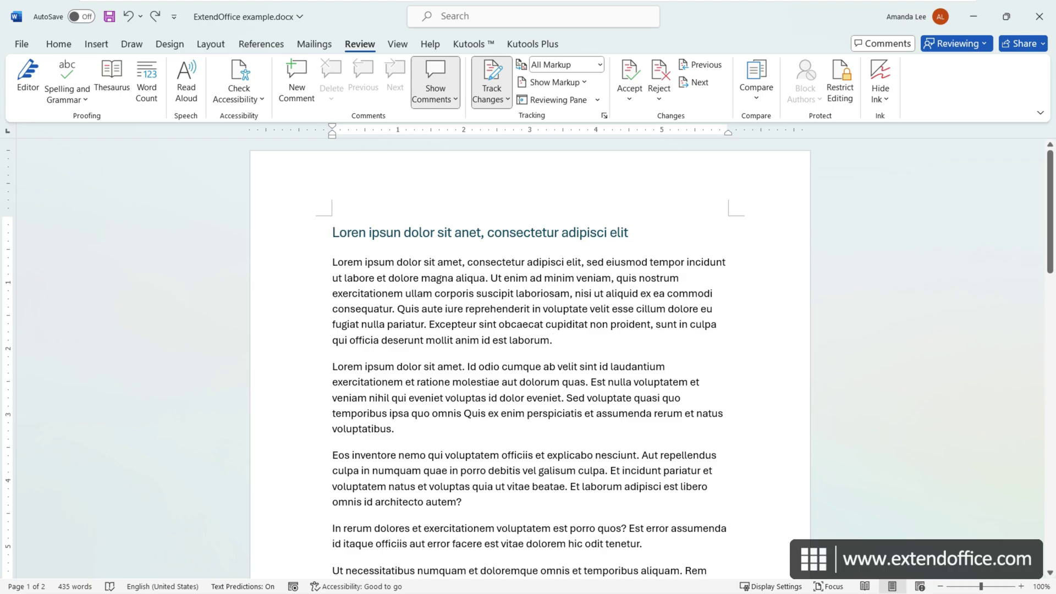
pyautogui.moveTo(551, 340); pyautogui.dragTo(398, 308)
pyautogui.press('Delete')
pyautogui.scroll(-3, 528, 330)
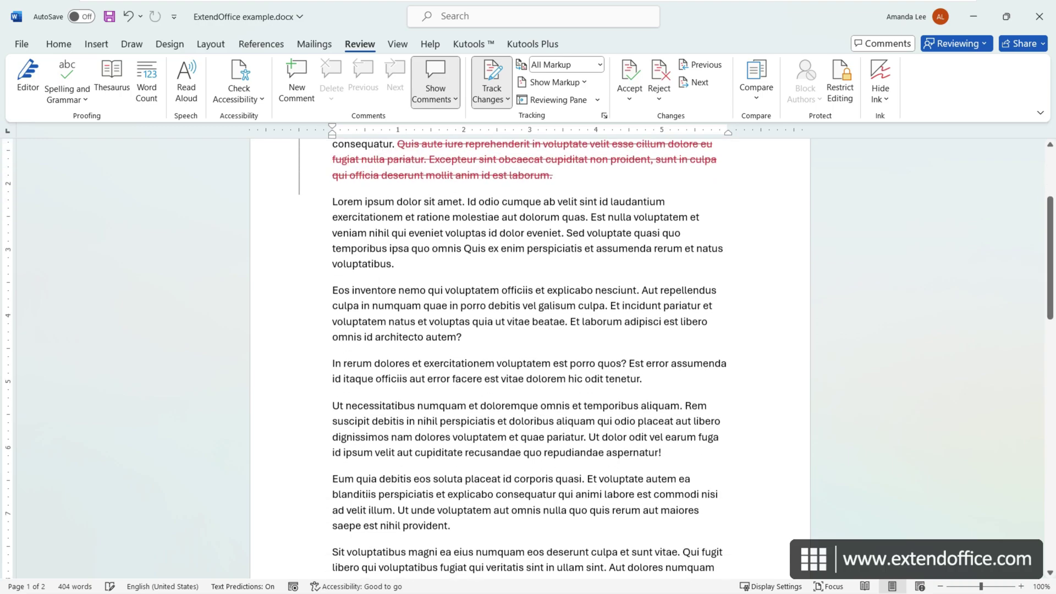
# Delete the paragraph starting "In rerum dolores" and add "aaaaaaaaaaaa" at the end of the second body paragraph, after "voluptatibus."
pyautogui.tripleClick(412, 368)
pyautogui.press('Delete')
pyautogui.scroll(1, 411, 368)
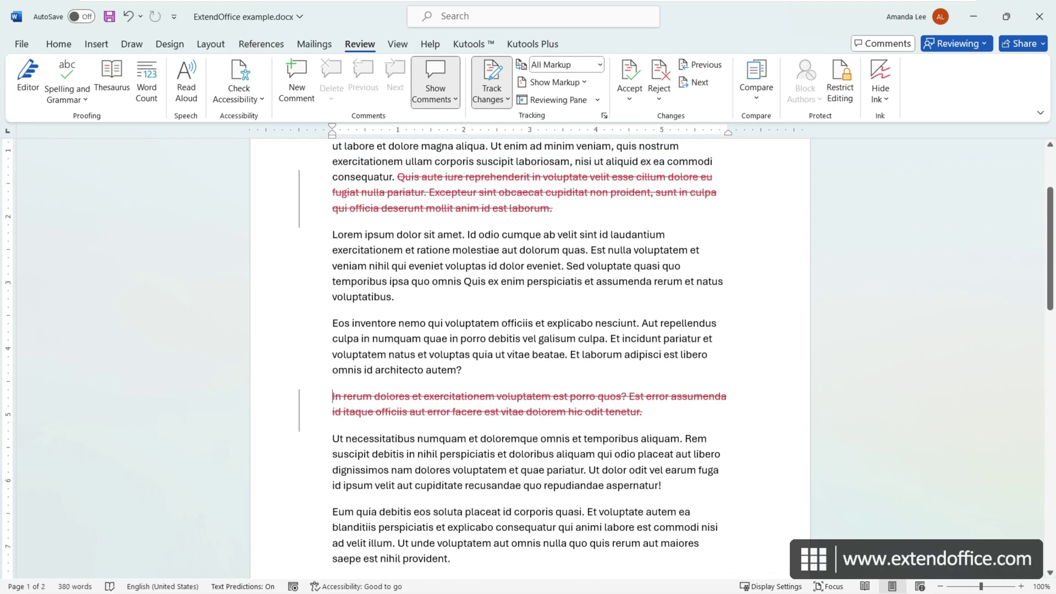
pyautogui.click(462, 297)
pyautogui.write('inserted')
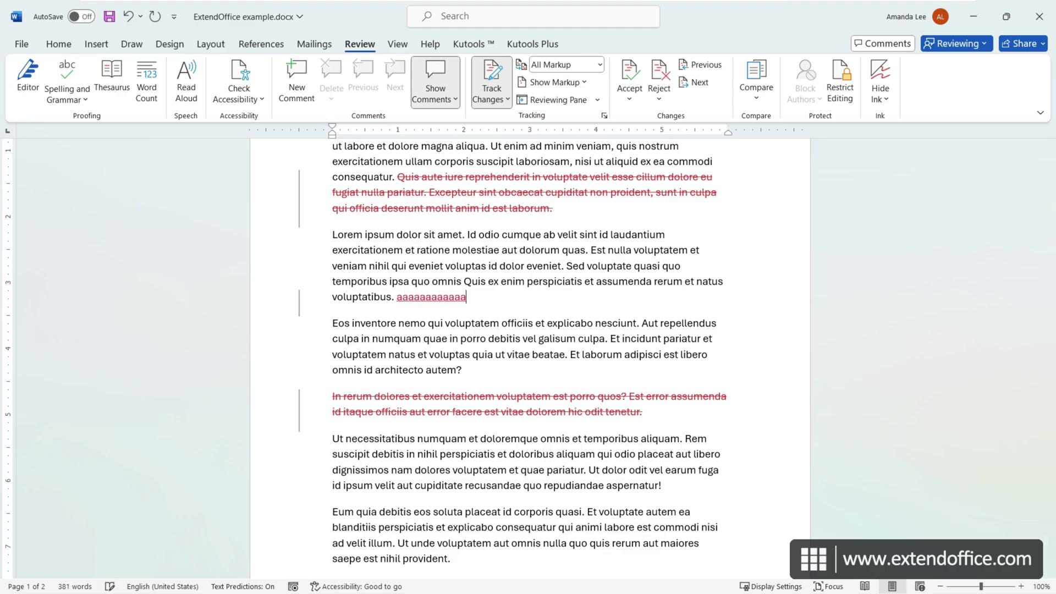
# Insert a new paragraph reading "aaaaaaaaaaaaaaaaaaaa" after the paragraph ending "saepe est nihil provident."
pyautogui.scroll(-3, 528, 331)
pyautogui.click(450, 361)
pyautogui.press('Return')
pyautogui.write('aaaaaaaaaaaaaaaaaaaa')
# Highlight the sentence "Eos inventore nemo qui voluptatem officiis et explicabo nesciunt." in yellow
pyautogui.scroll(5, 513, 357)
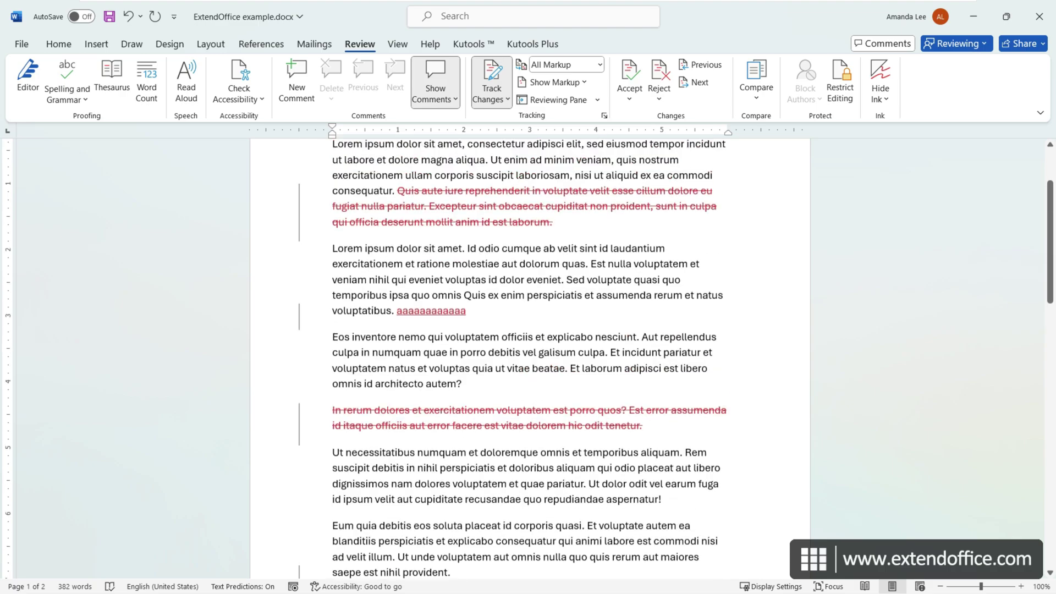
pyautogui.moveTo(332, 356); pyautogui.dragTo(640, 356)
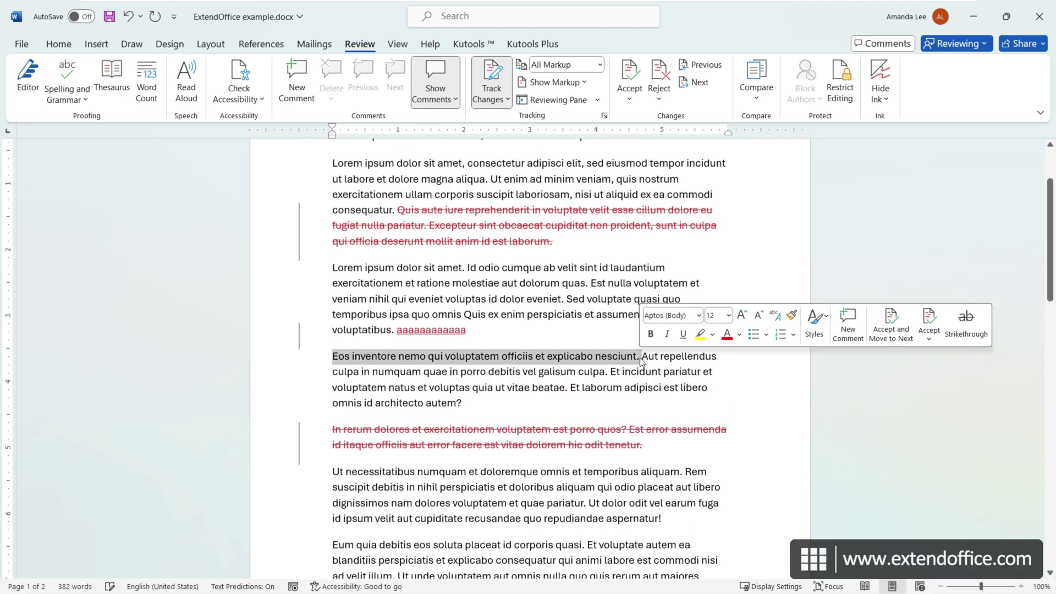
pyautogui.click(701, 330)
# Make the sentence from "Ut unde voluptatem" to "saepe est nihil provident." bold
pyautogui.scroll(-4, 418, 352)
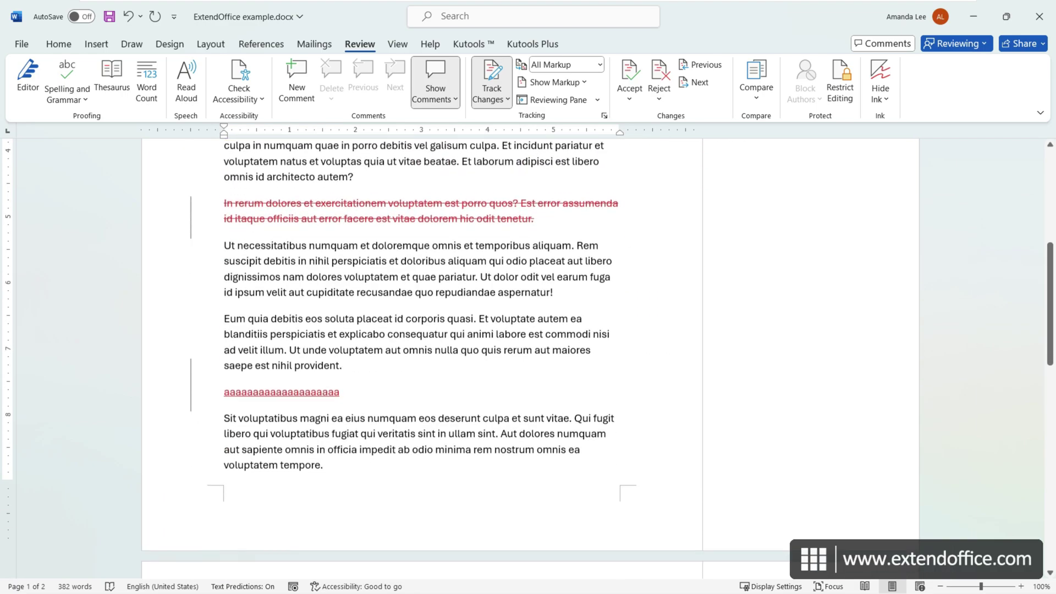
pyautogui.moveTo(342, 366); pyautogui.dragTo(292, 346)
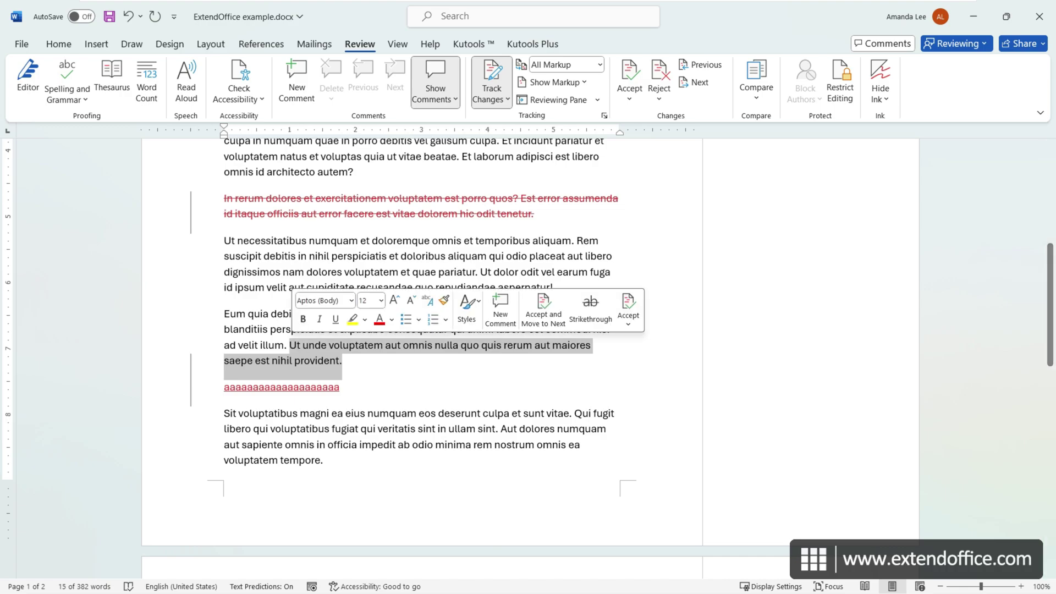
pyautogui.click(303, 319)
pyautogui.press('Right')
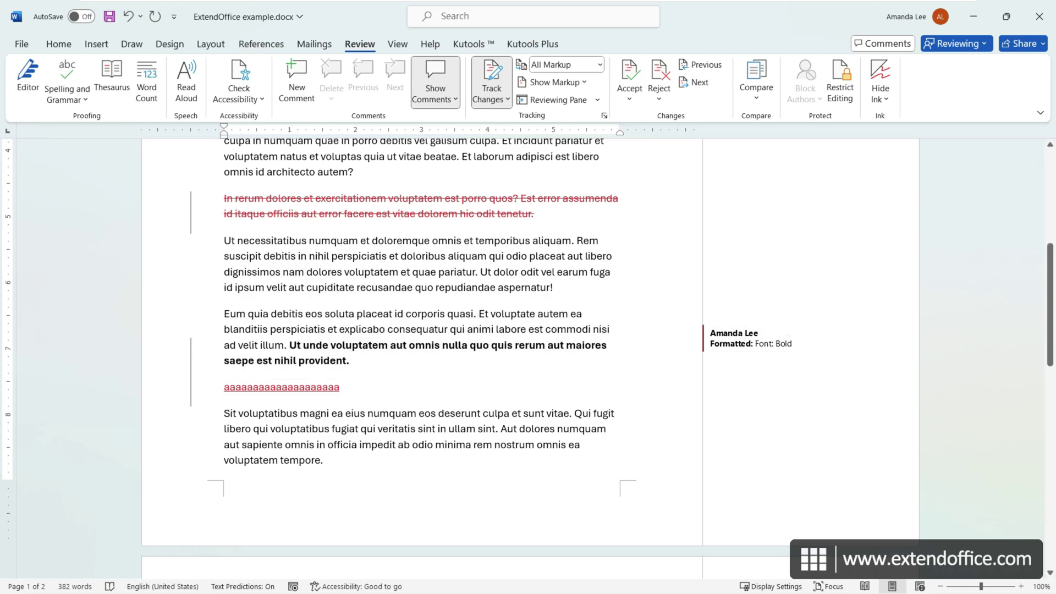
# Turn off Track Changes and add "fffff" directly after the inserted "aaaaaaaaaaaa" in the second body paragraph
pyautogui.scroll(2, 418, 358)
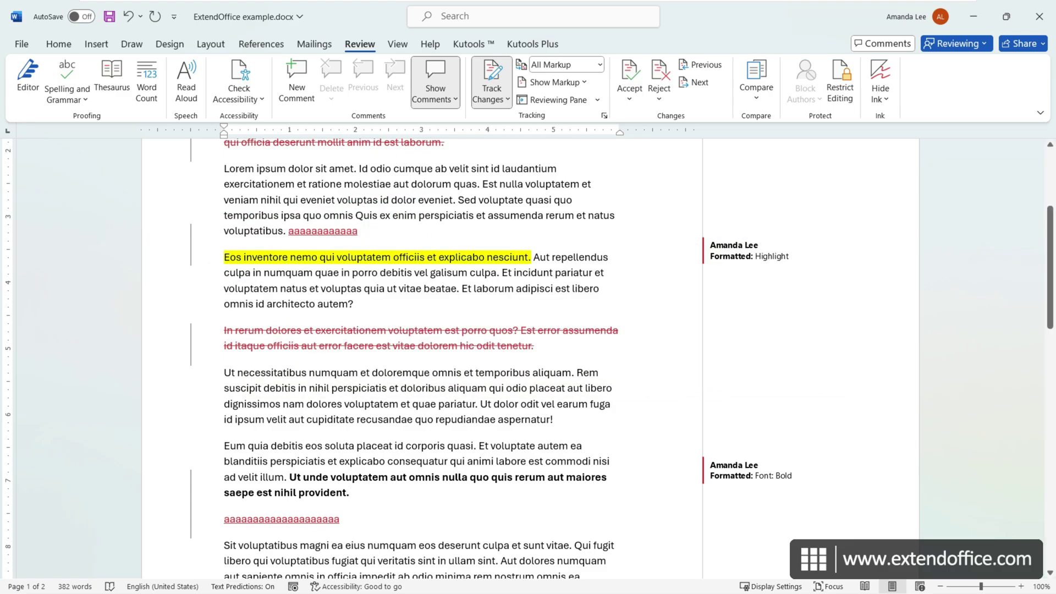
pyautogui.click(498, 70)
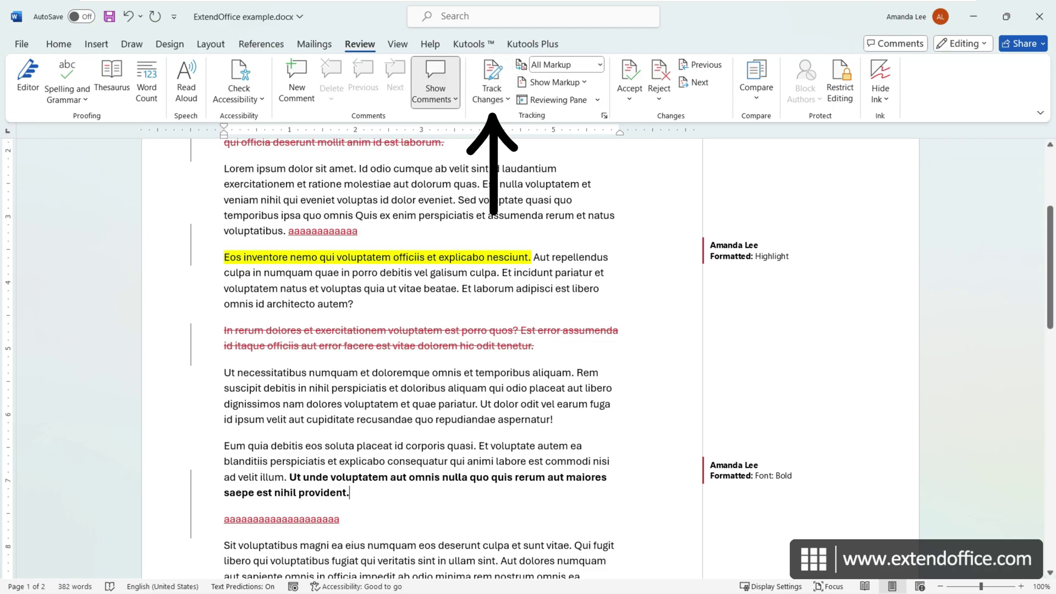
pyautogui.click(359, 231)
pyautogui.write('fffff')
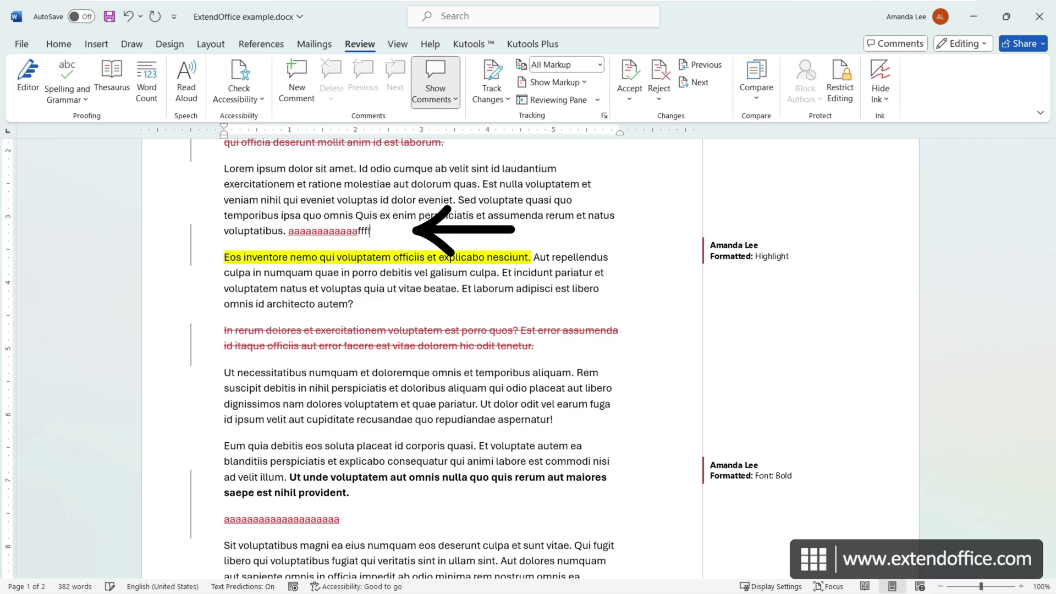
# Remove the untracked "fffff" from the end of the second body paragraph
pyautogui.press('BackSpace')
pyautogui.press('BackSpace')
pyautogui.press('BackSpace')
pyautogui.press('BackSpace')
pyautogui.press('BackSpace')
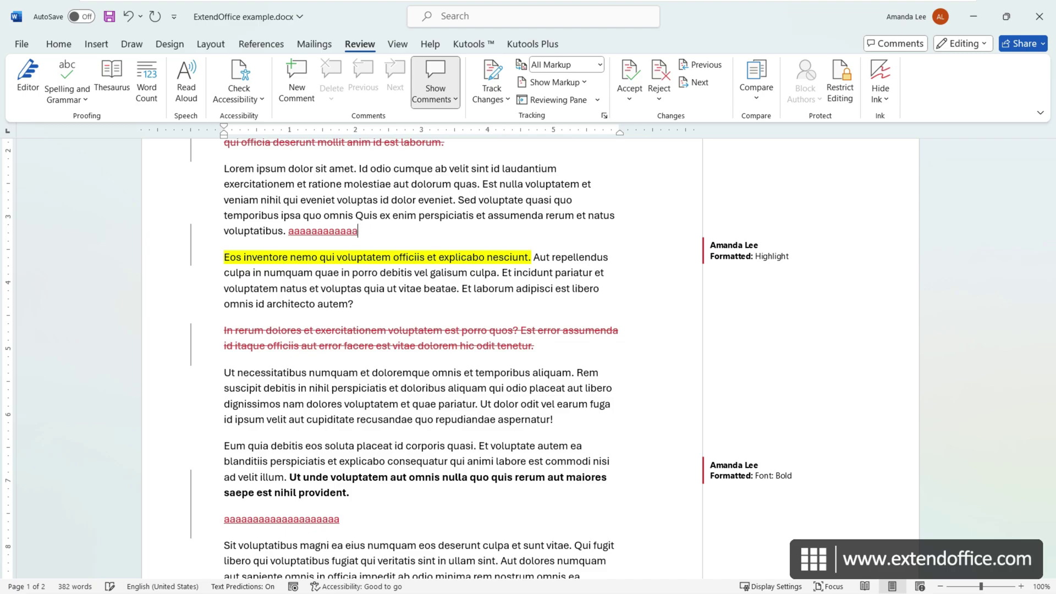
# Look over the marked-up paragraphs and turn Track Changes back on
pyautogui.scroll(3, 418, 330)
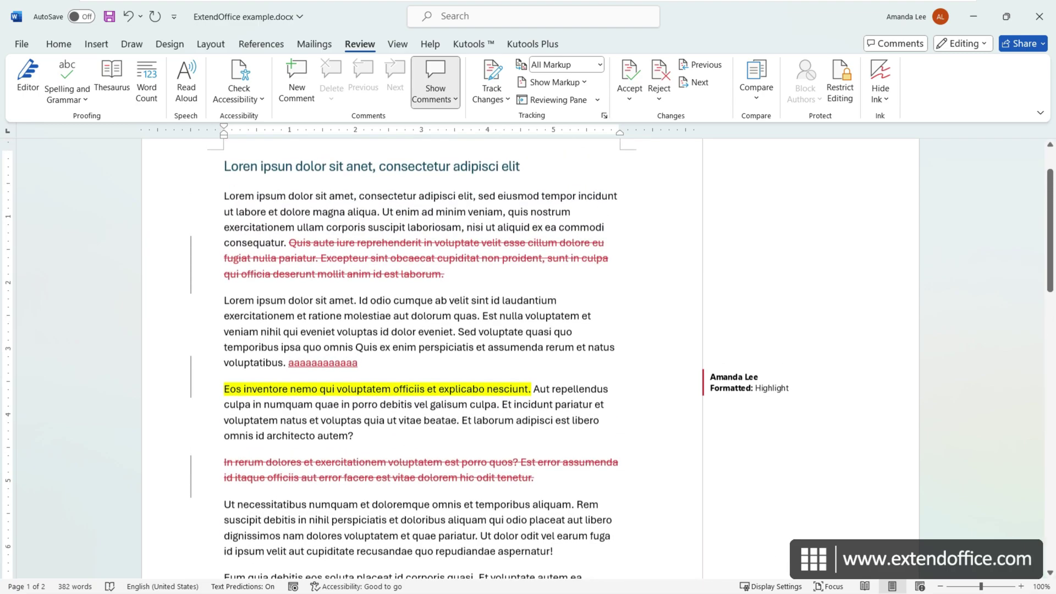
pyautogui.scroll(-3, 419, 330)
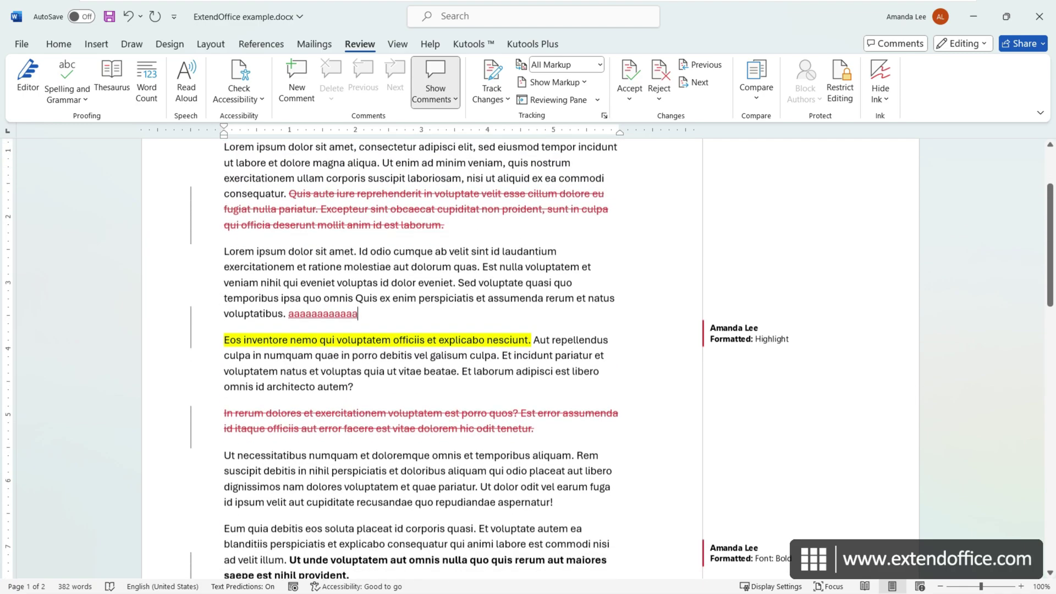
pyautogui.scroll(3, 418, 357)
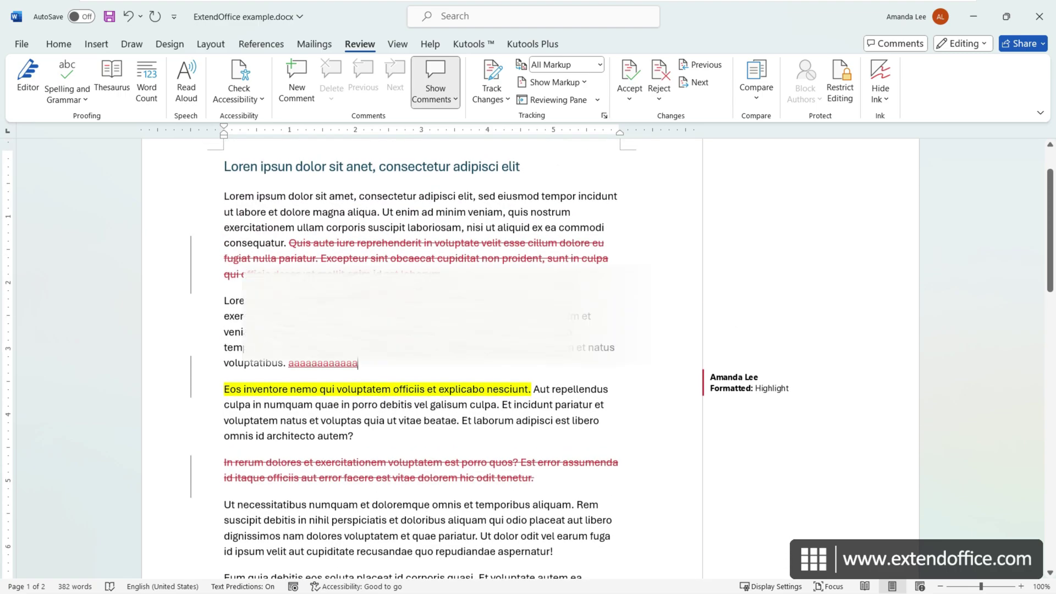
pyautogui.click(495, 77)
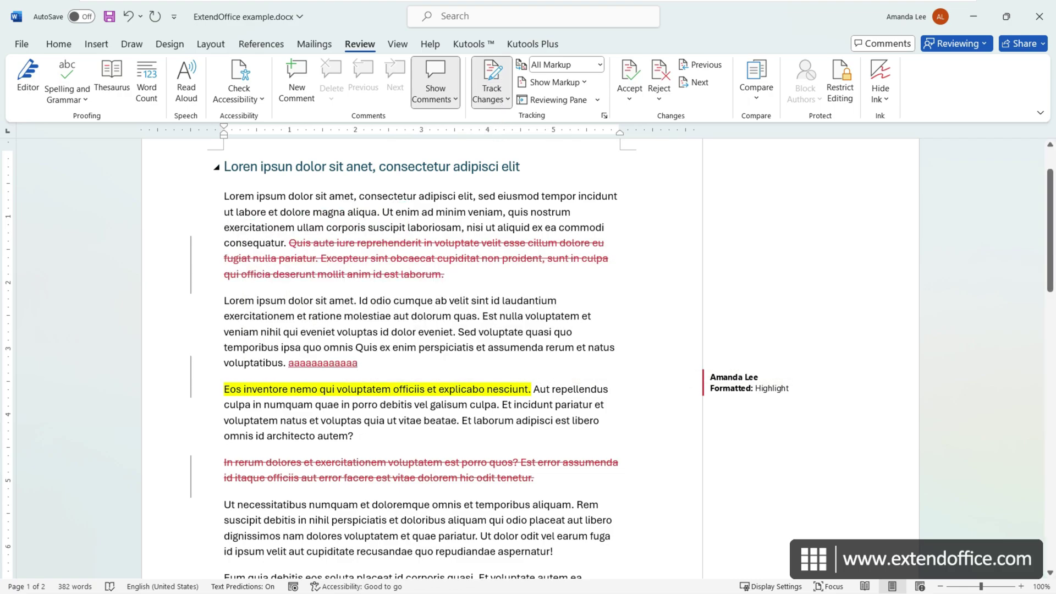
# Post the comment "example" on the words "Sit voluptatibus magni ea eius numquam eos"
pyautogui.scroll(-8, 530, 357)
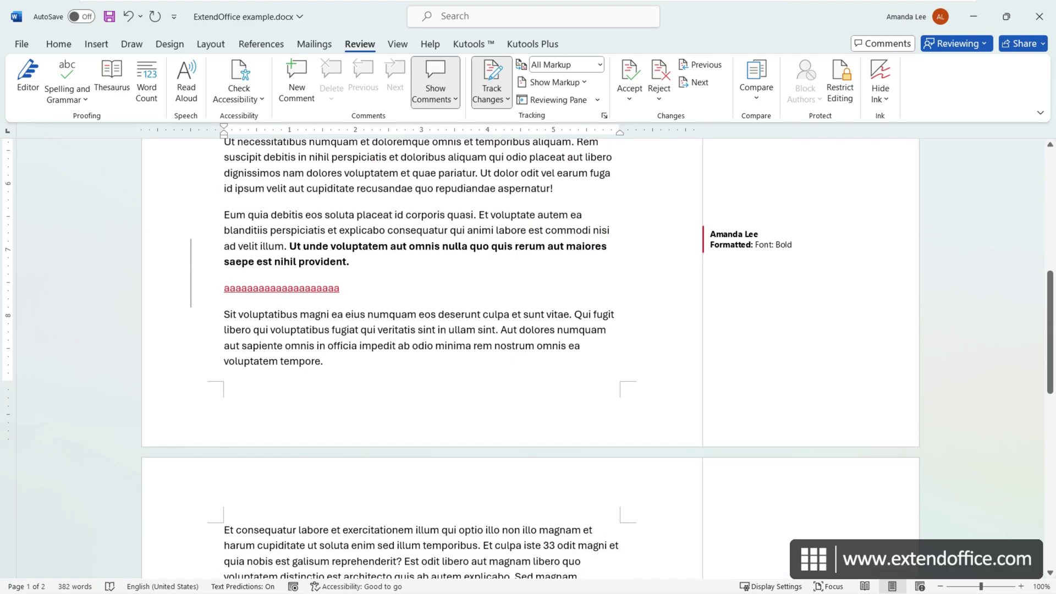
pyautogui.moveTo(224, 314); pyautogui.dragTo(438, 314)
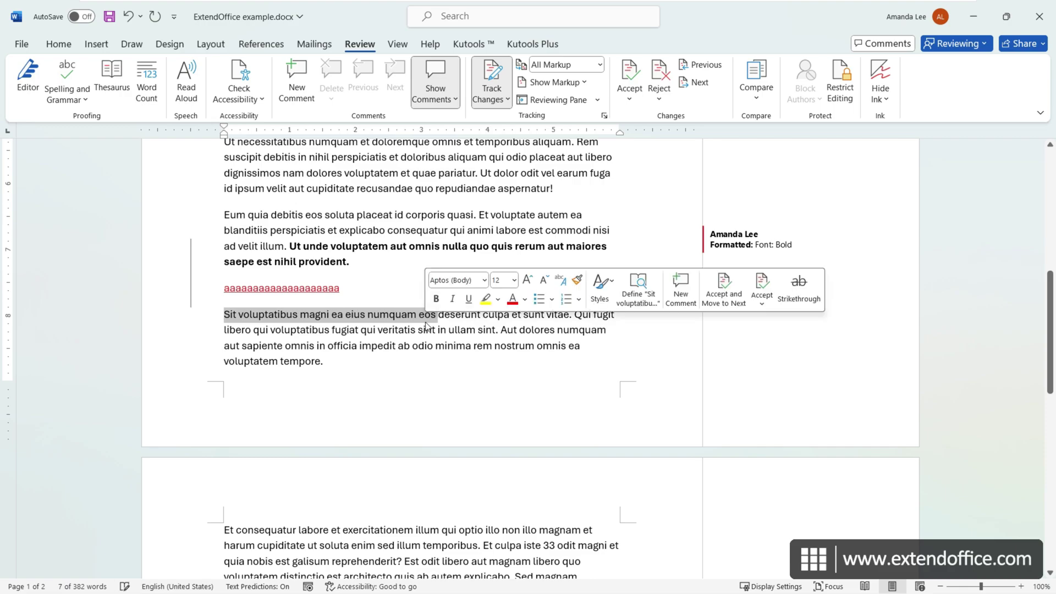
pyautogui.click(303, 72)
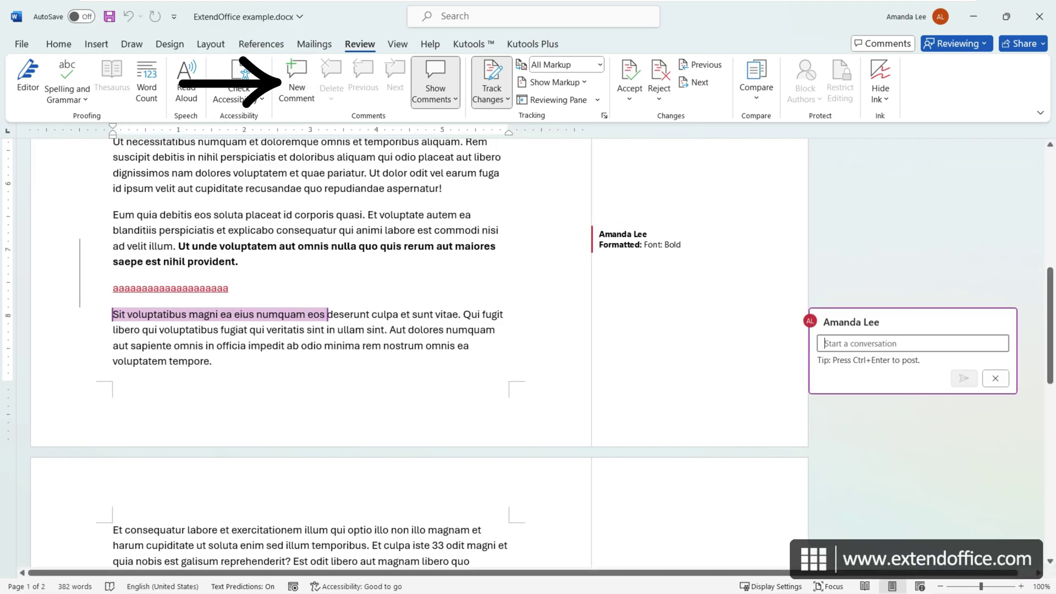
pyautogui.write('example')
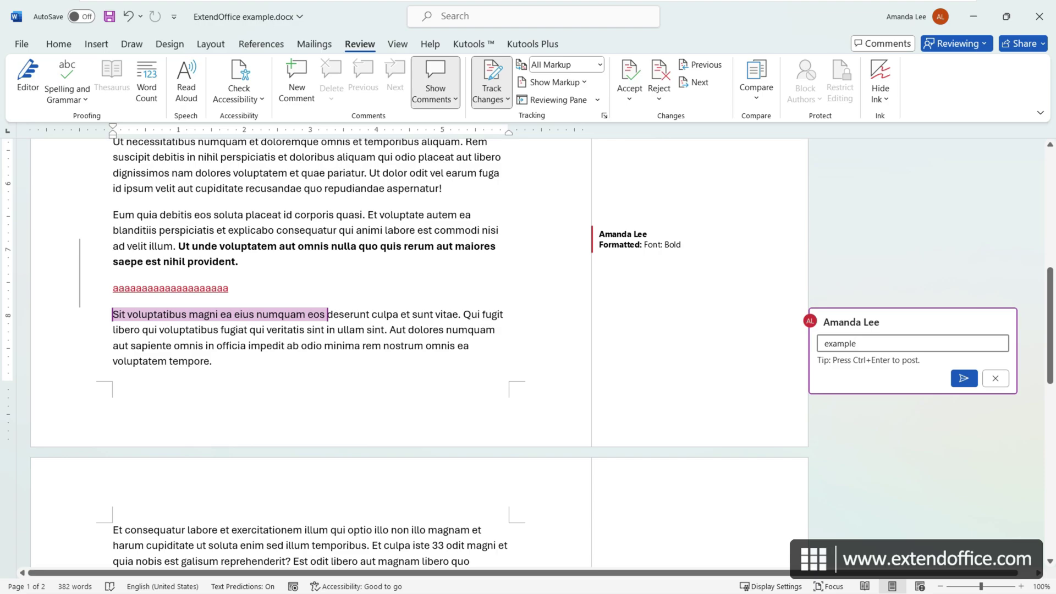
pyautogui.click(966, 377)
# Step forward through the tracked changes one by one, and go back to the previous change
pyautogui.scroll(2, 679, 391)
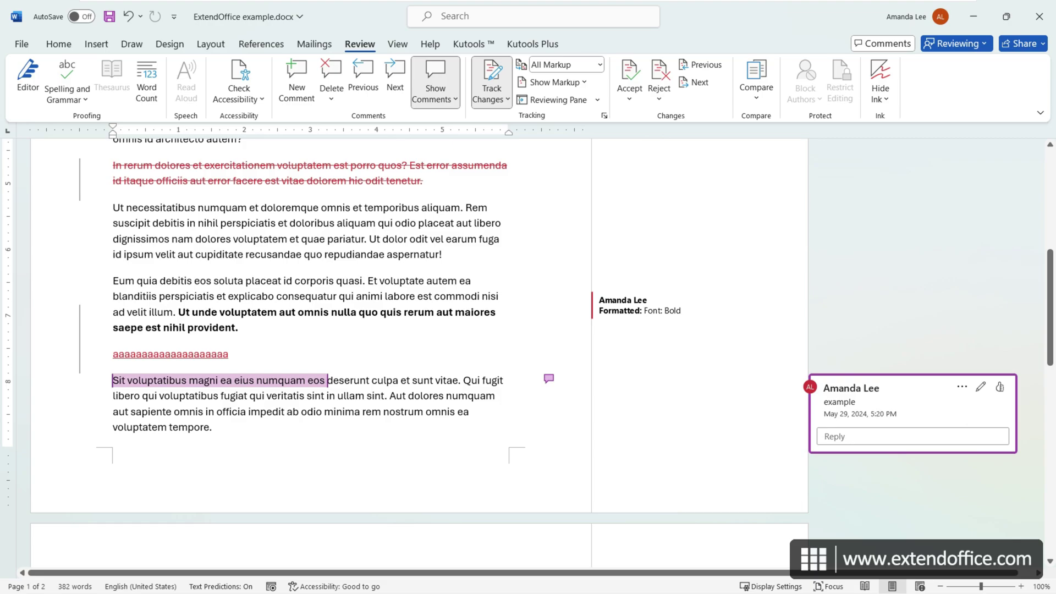
pyautogui.click(705, 87)
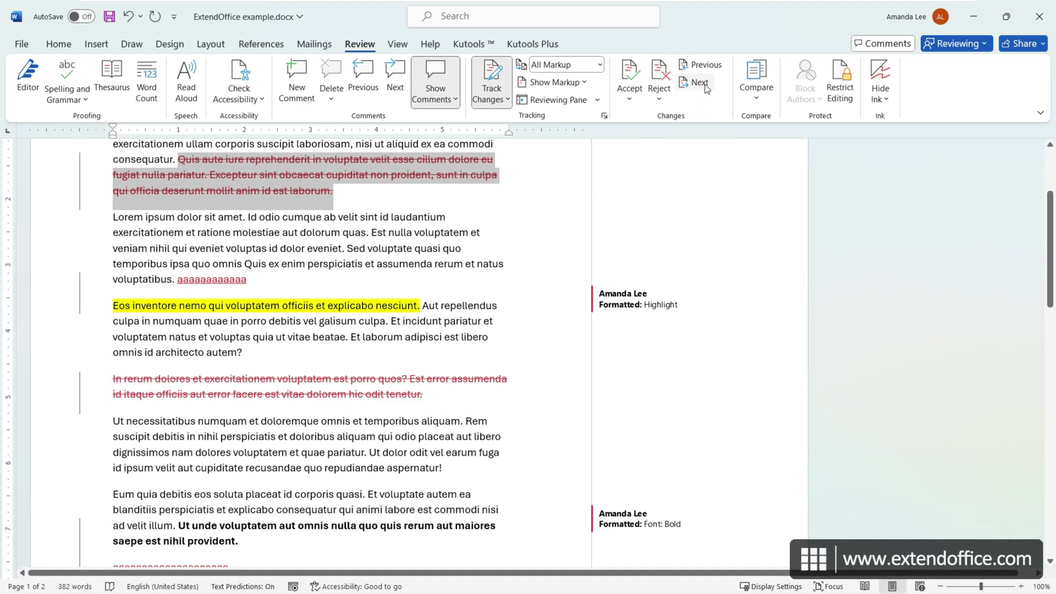
pyautogui.click(705, 84)
pyautogui.click(705, 84)
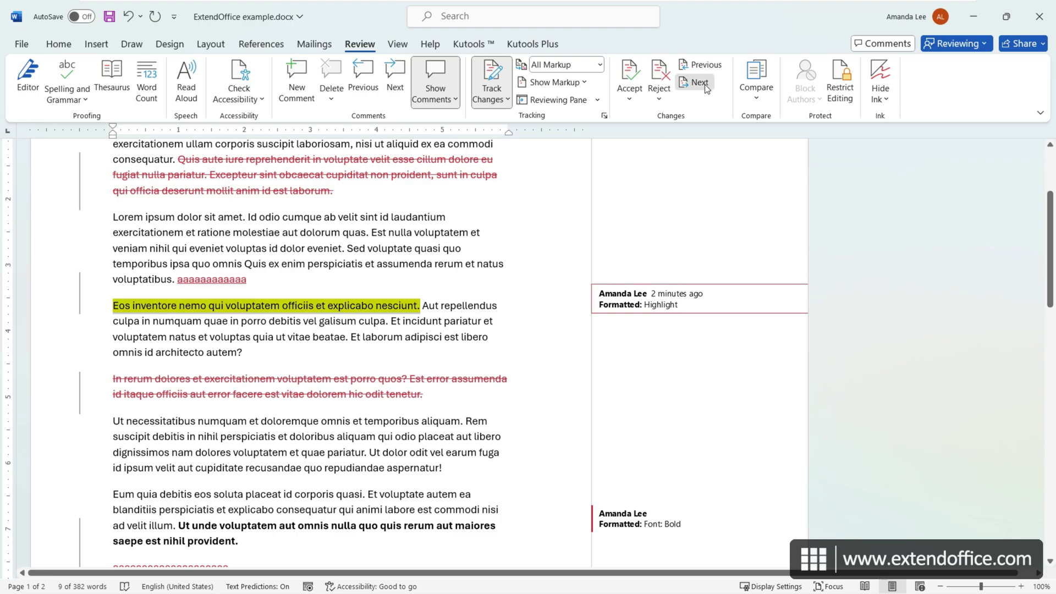
pyautogui.click(705, 84)
pyautogui.click(716, 65)
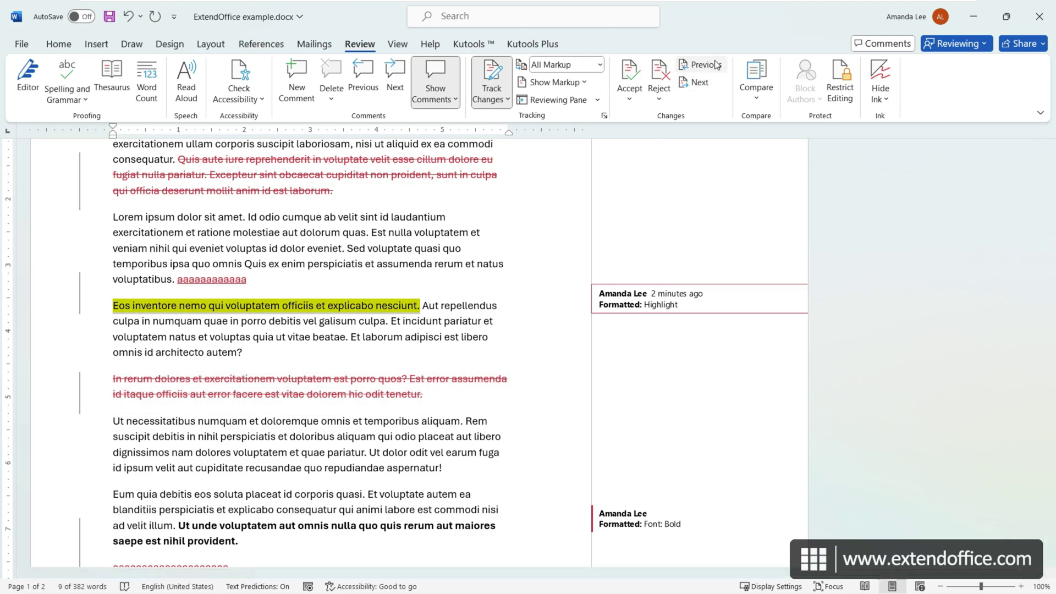
pyautogui.click(716, 65)
# Show the Reviewing Pane in its vertical layout and look through its list of revisions
pyautogui.scroll(-3, 668, 344)
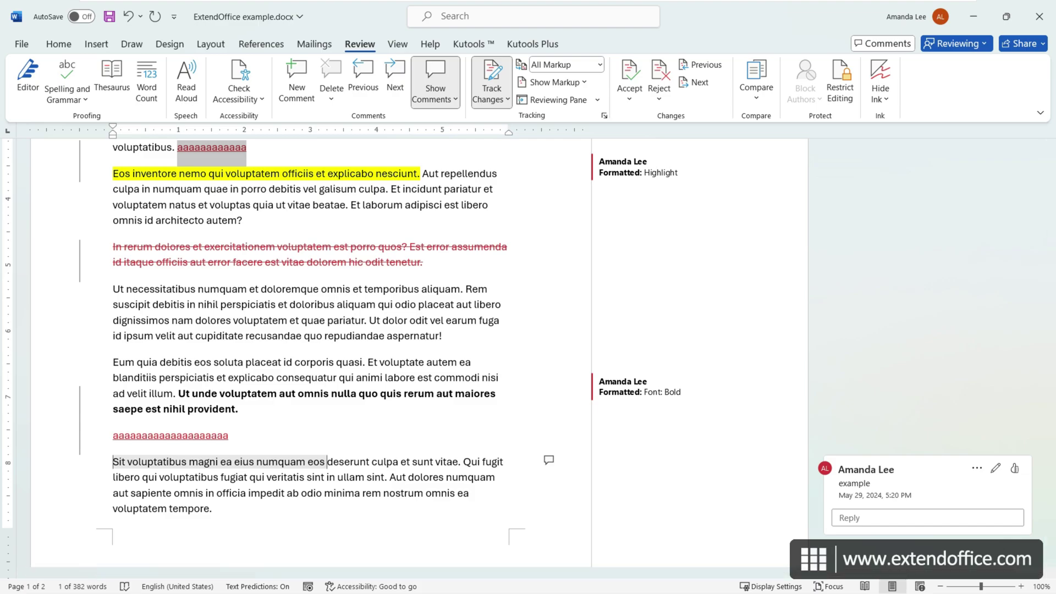
pyautogui.click(599, 95)
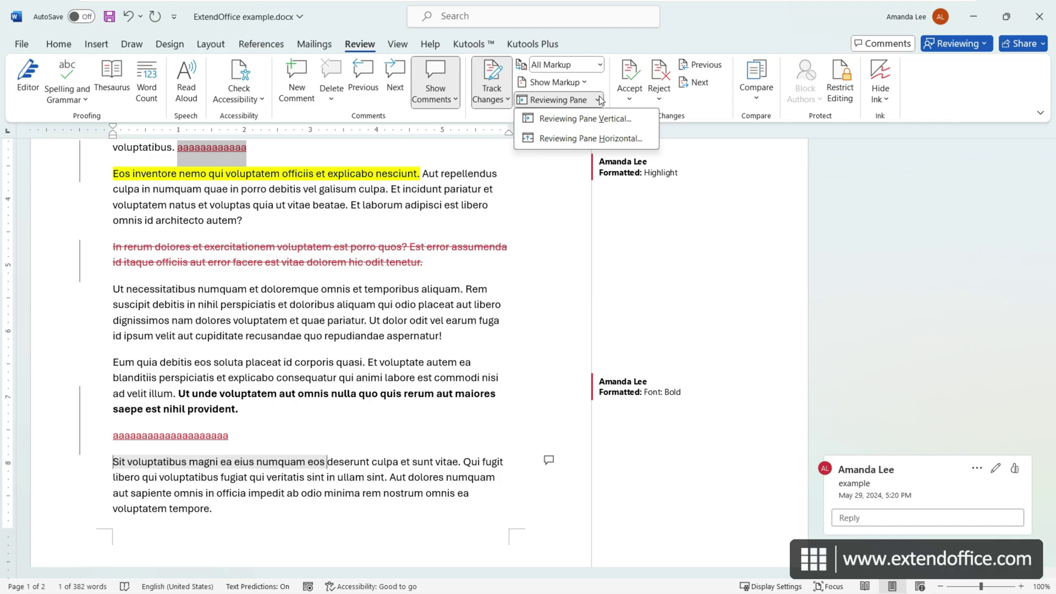
pyautogui.click(598, 118)
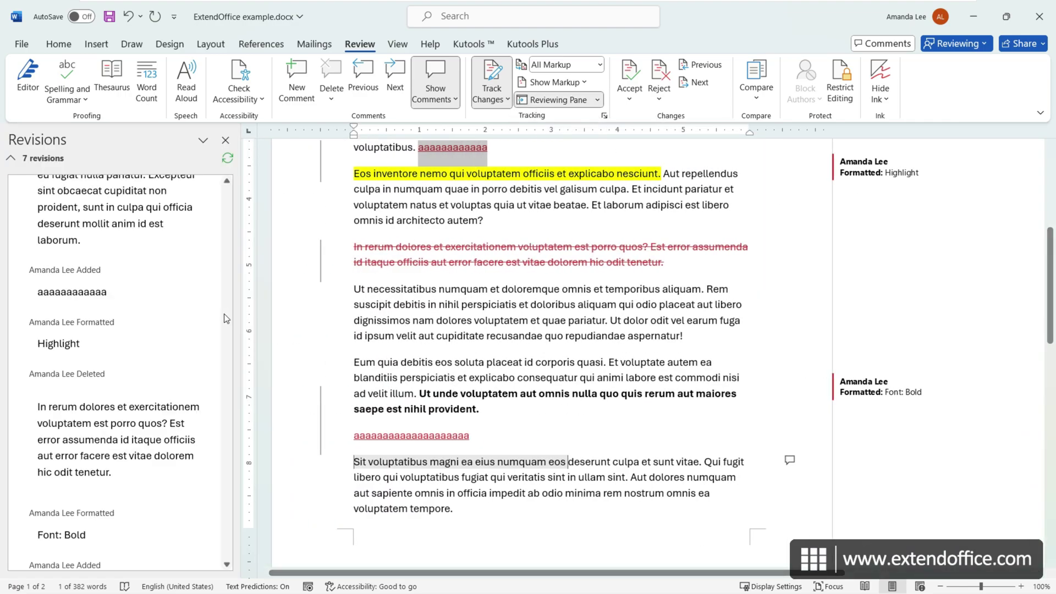
pyautogui.scroll(-3, 140, 478)
pyautogui.scroll(-2, 126, 492)
pyautogui.scroll(3, 112, 500)
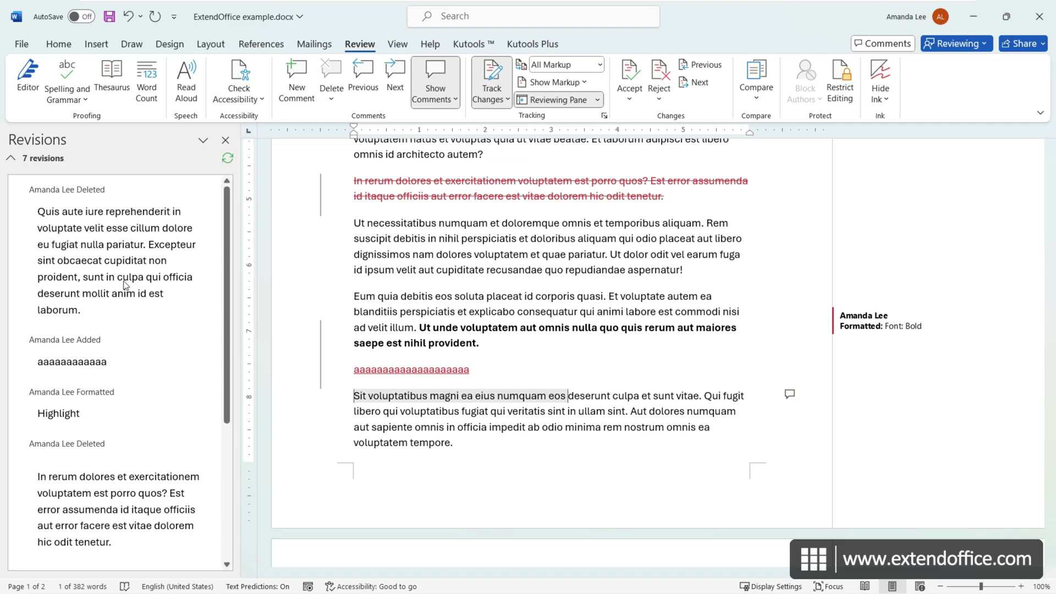
# In the revisions list, go to the "Quis aute iure" deletion and append "bbbbbbbbb" to the added text "aaaaaaaaaaaa"
pyautogui.click(126, 260)
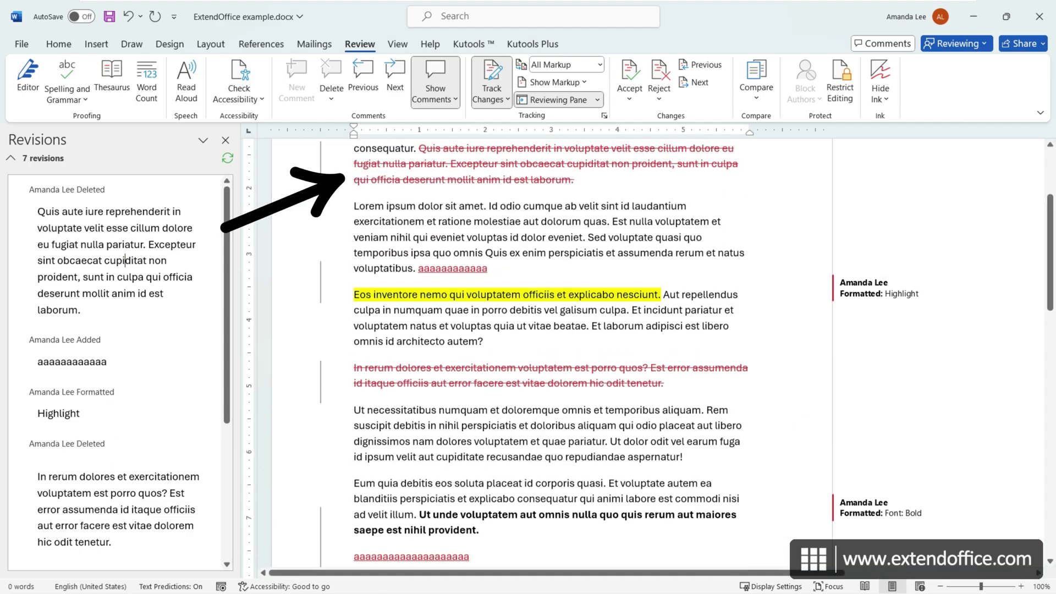
pyautogui.click(85, 361)
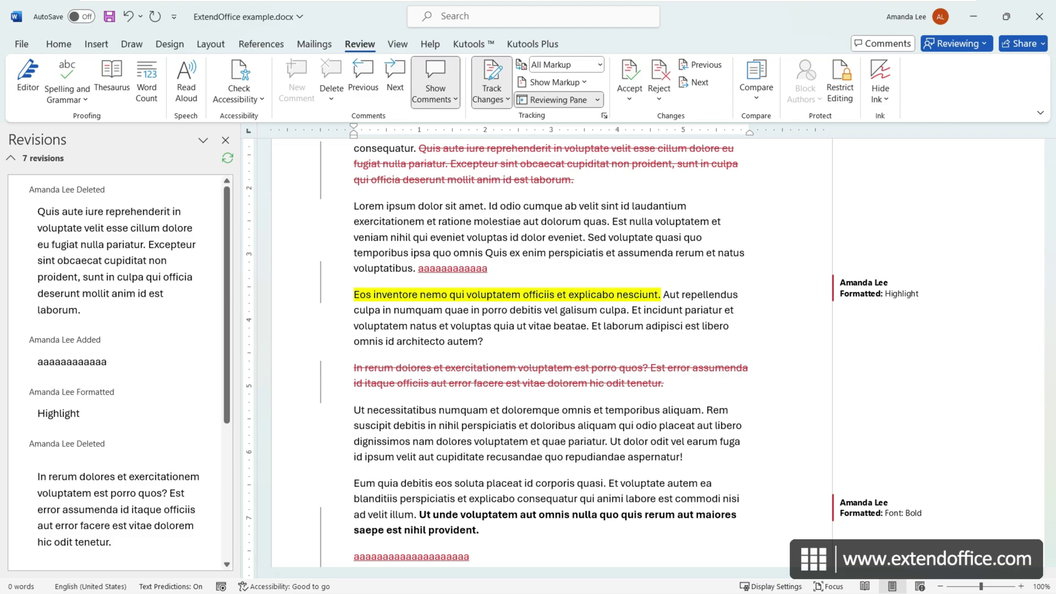
pyautogui.write('bbbbbbbbb')
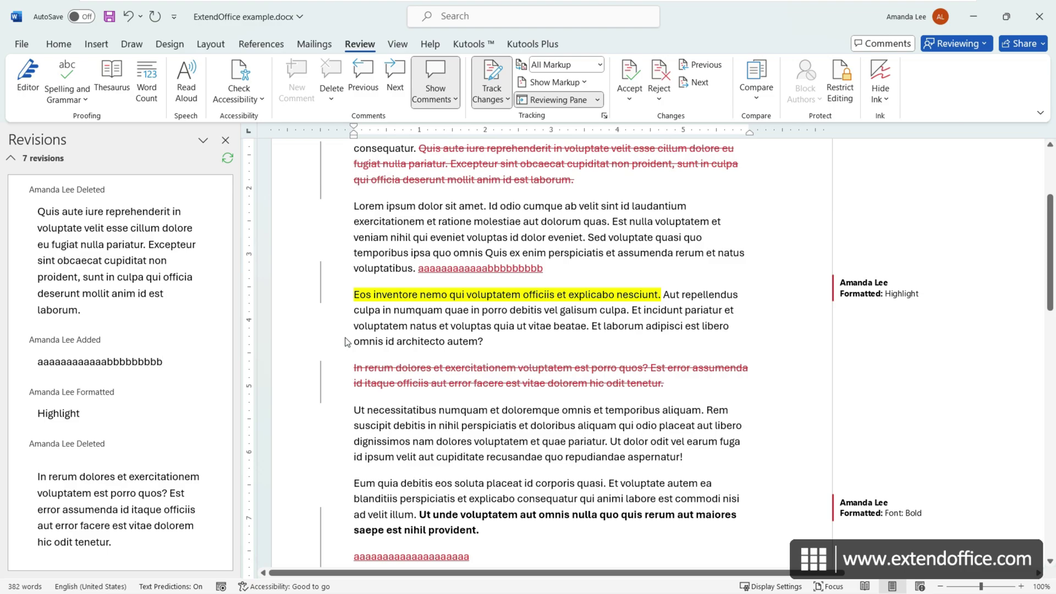
# Delete the word "labore" in the first paragraph of the second page
pyautogui.scroll(-10, 346, 342)
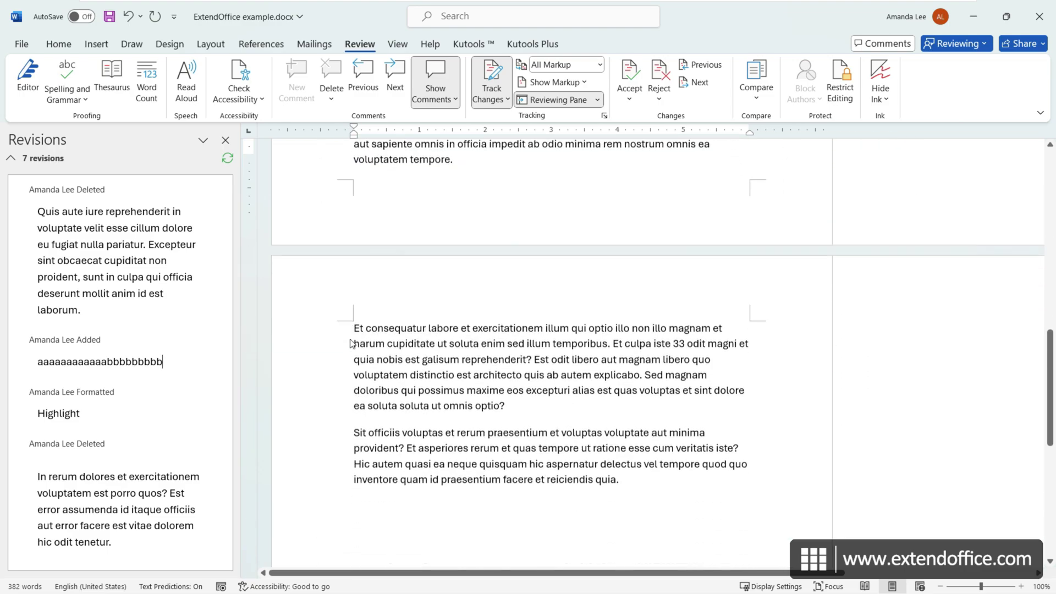
pyautogui.doubleClick(454, 306)
pyautogui.press('Delete')
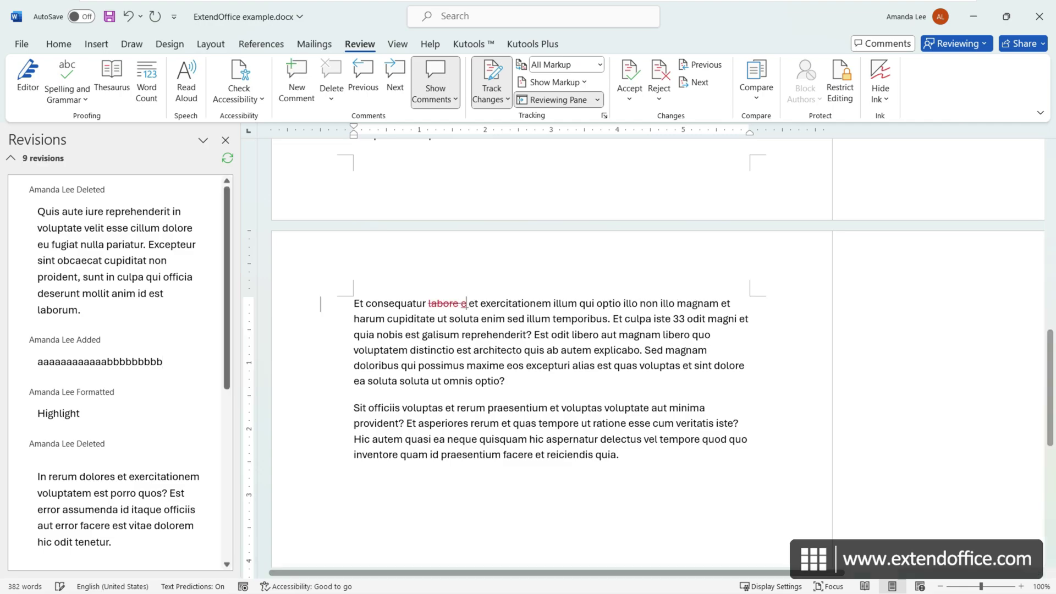
# Insert "example" after the deleted word "labore" and find both edits in the revisions list
pyautogui.write('example')
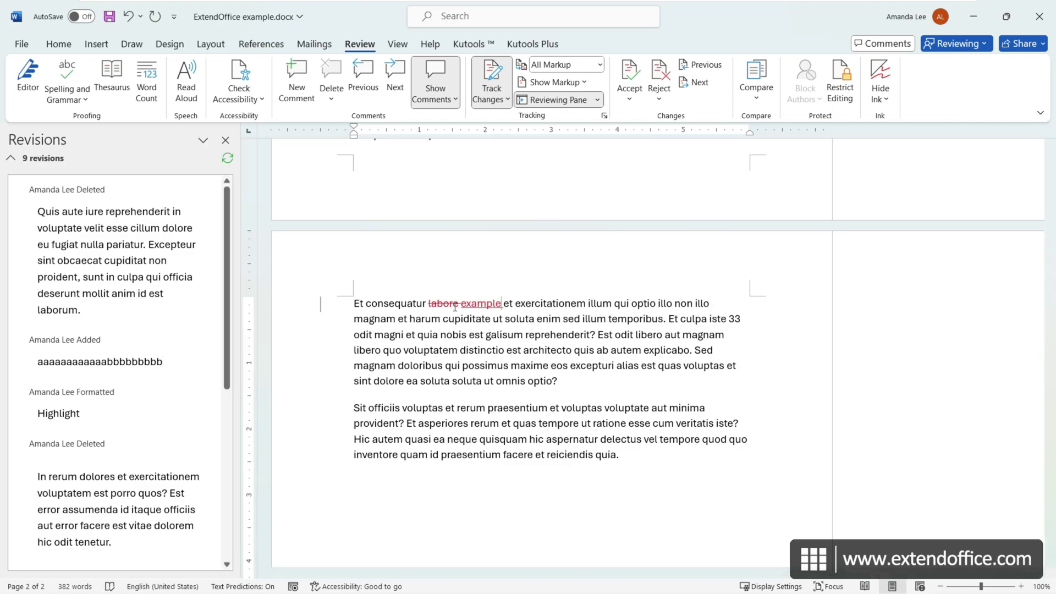
pyautogui.scroll(-5, 156, 405)
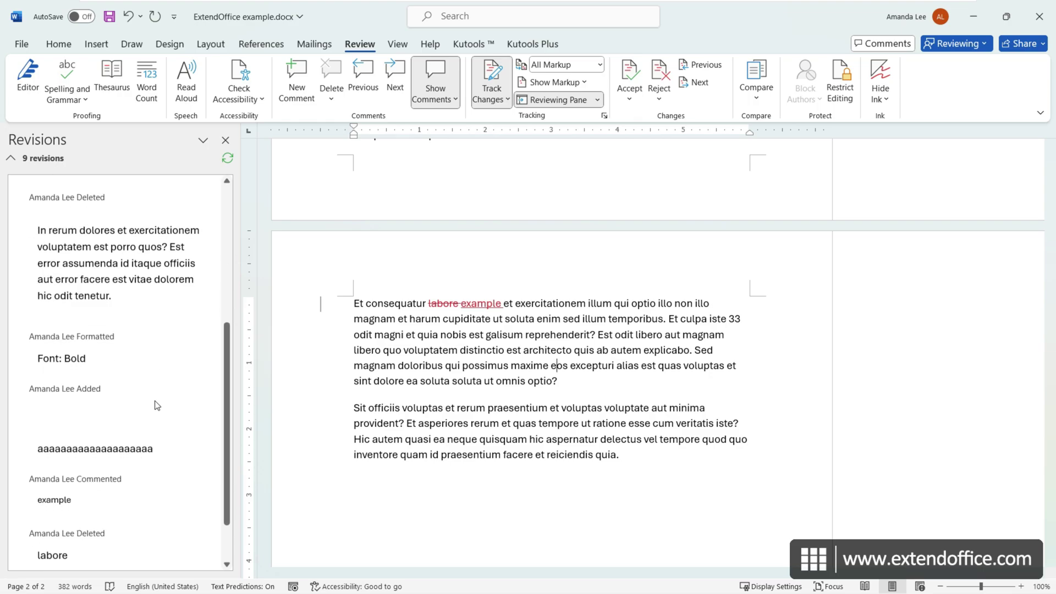
pyautogui.scroll(-3, 157, 405)
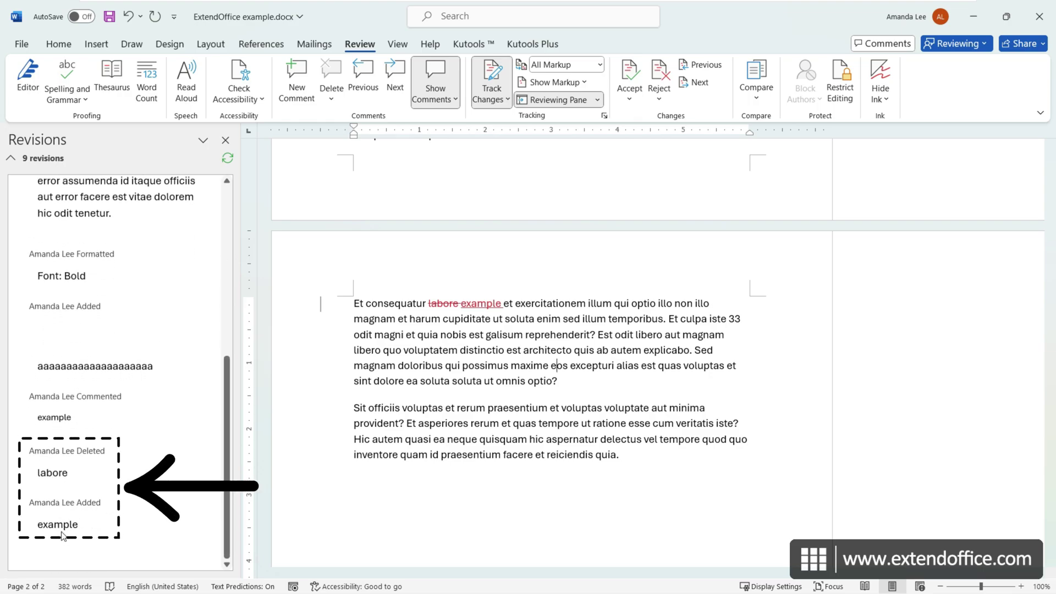
# Go to the "example" comment from the revisions list and examine the actions offered for the bold formatting revision and the comment
pyautogui.click(55, 417)
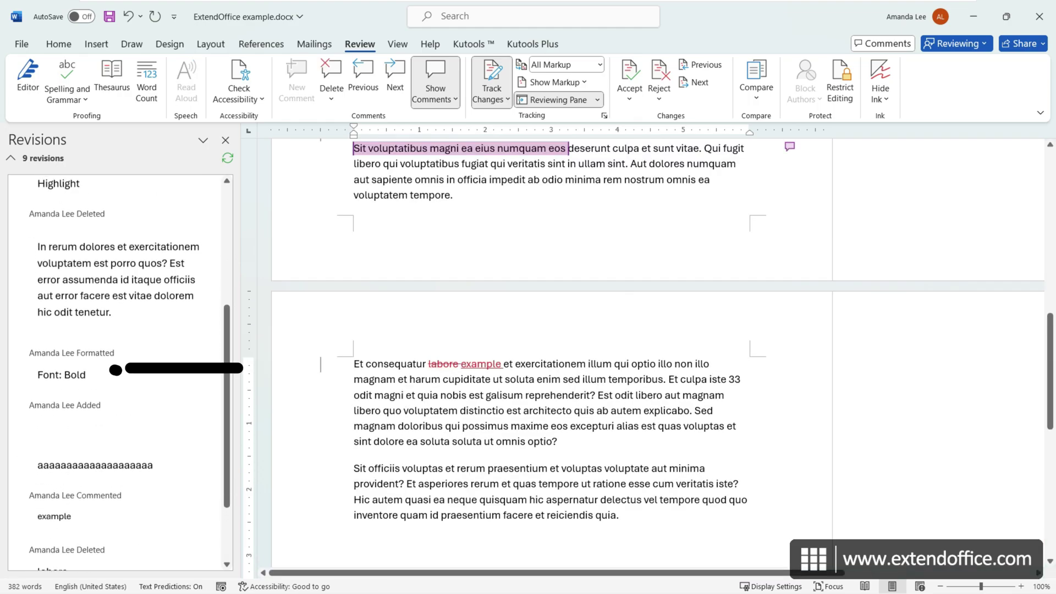
pyautogui.rightClick(70, 380)
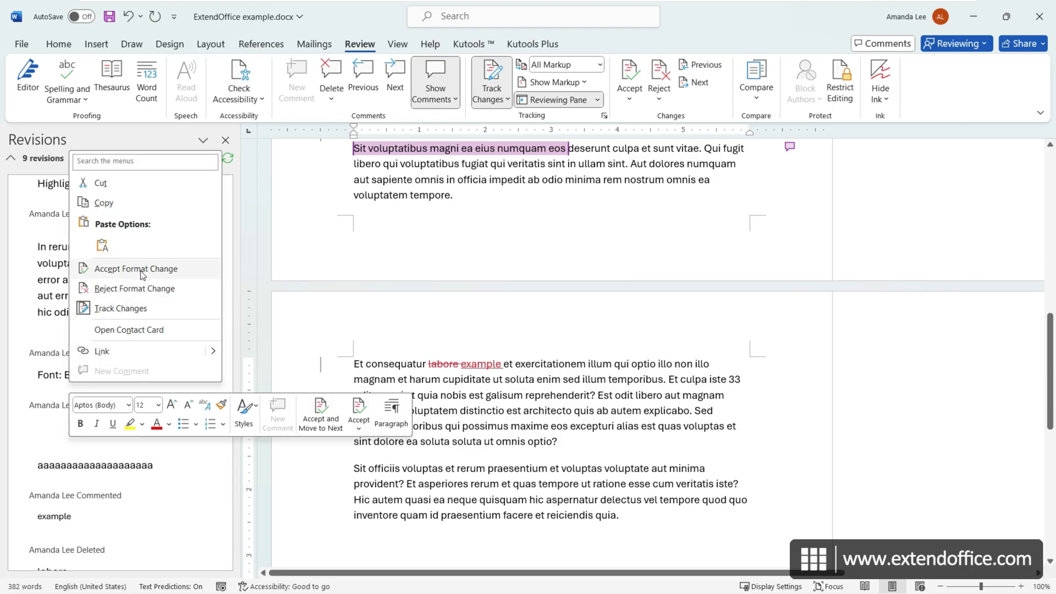
pyautogui.click(147, 293)
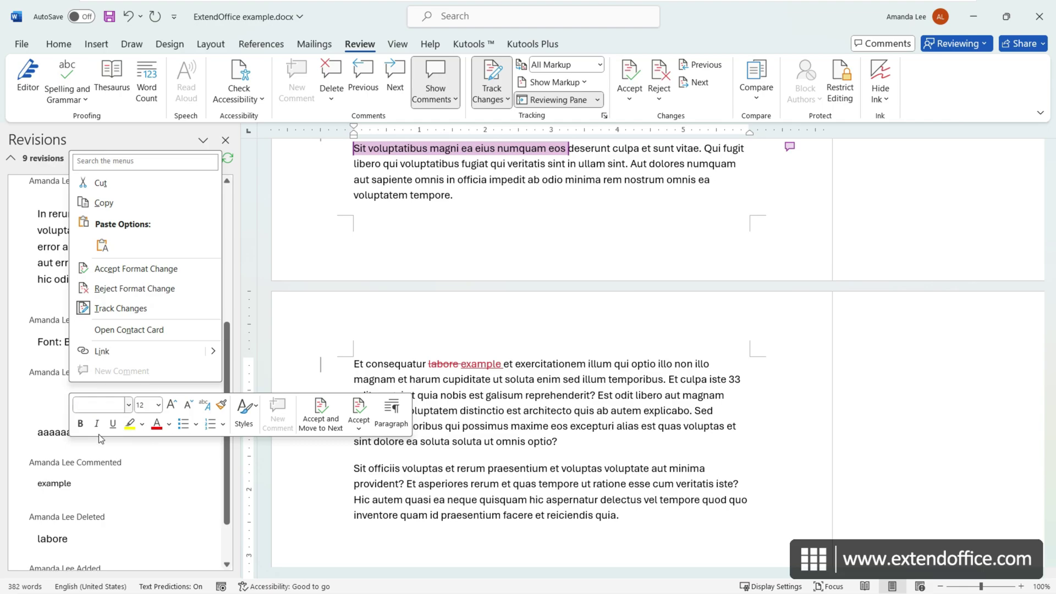
pyautogui.rightClick(60, 483)
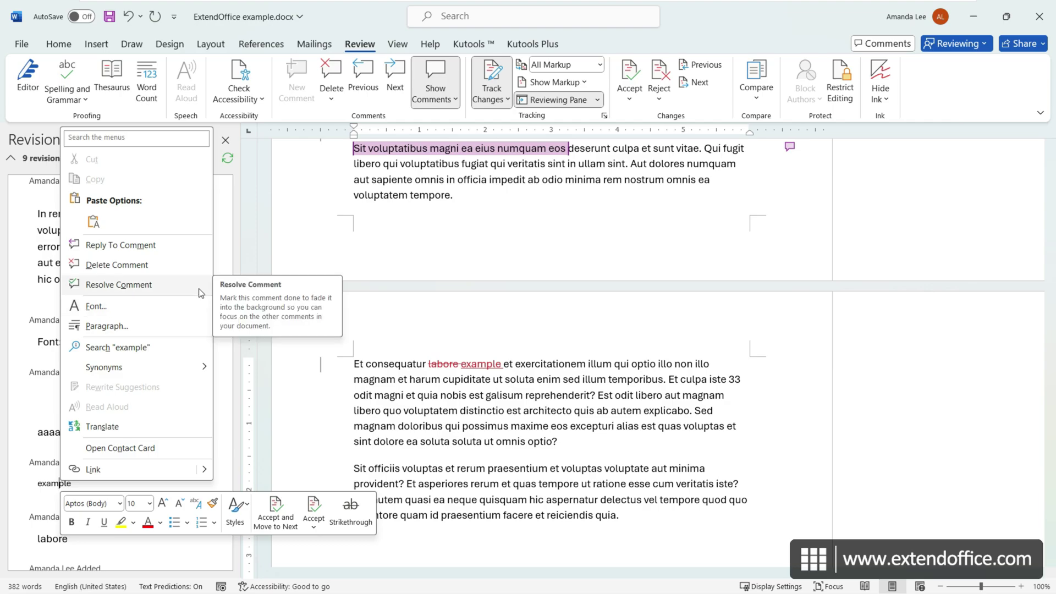
pyautogui.press('Escape')
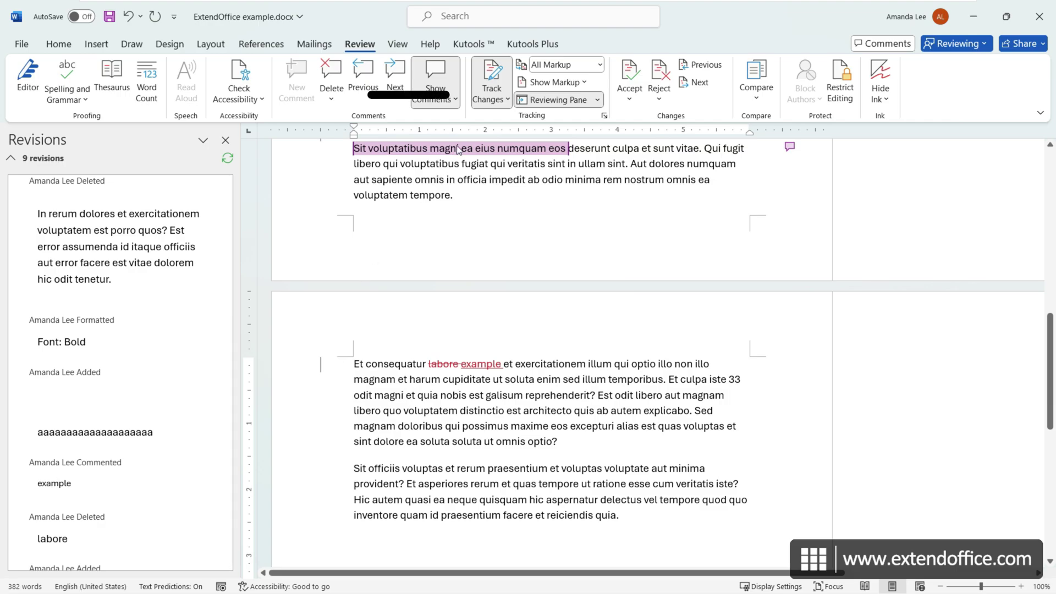
# Bring up the Lock Tracking settings and cancel them without entering a password
pyautogui.click(491, 101)
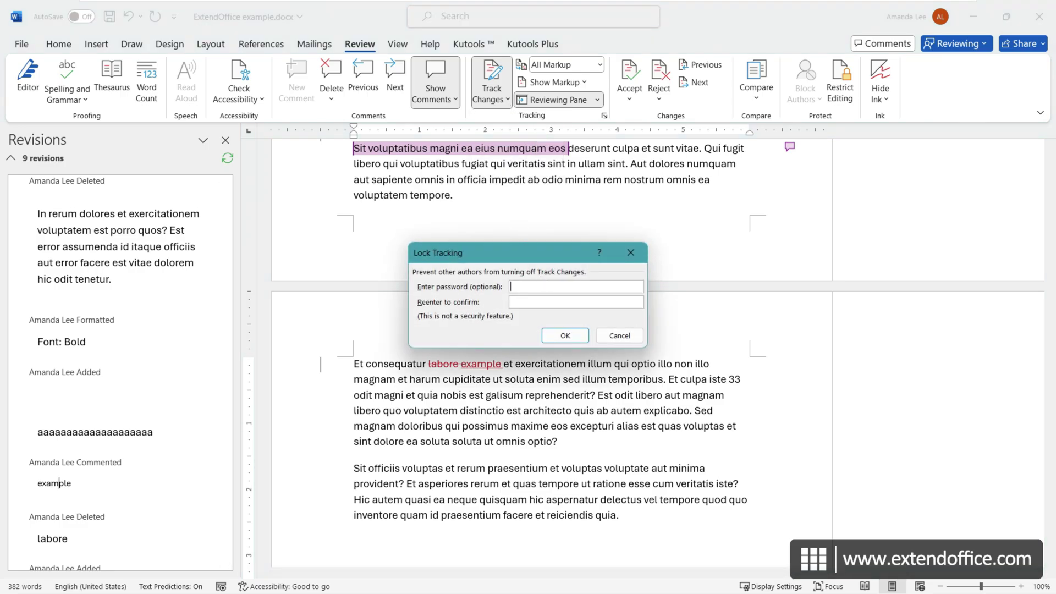
pyautogui.click(610, 337)
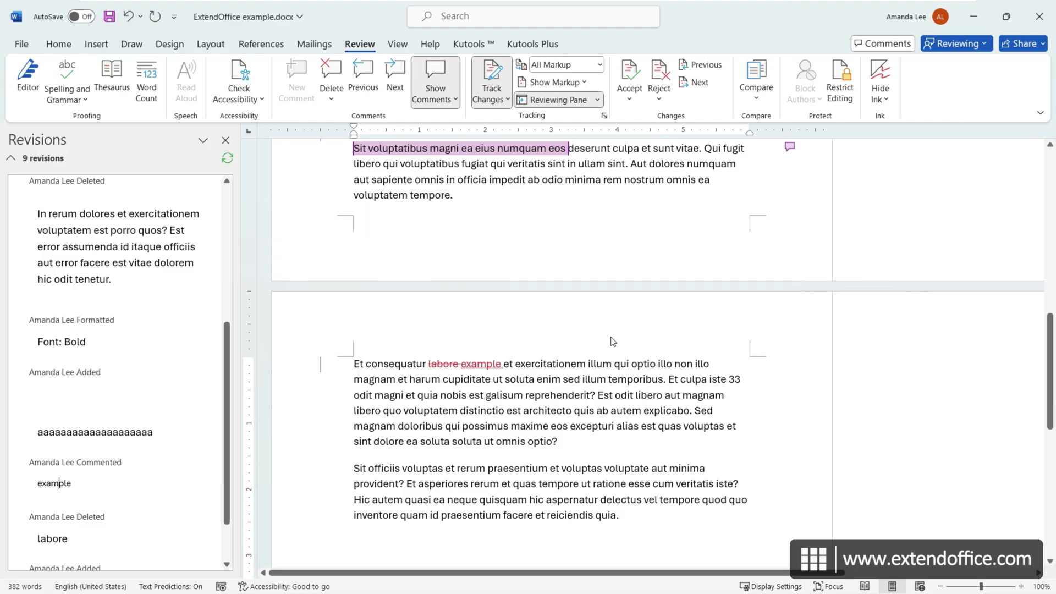
# Return to the start of the document and preview it in the Simple Markup and No Markup views
pyautogui.scroll(8, 613, 341)
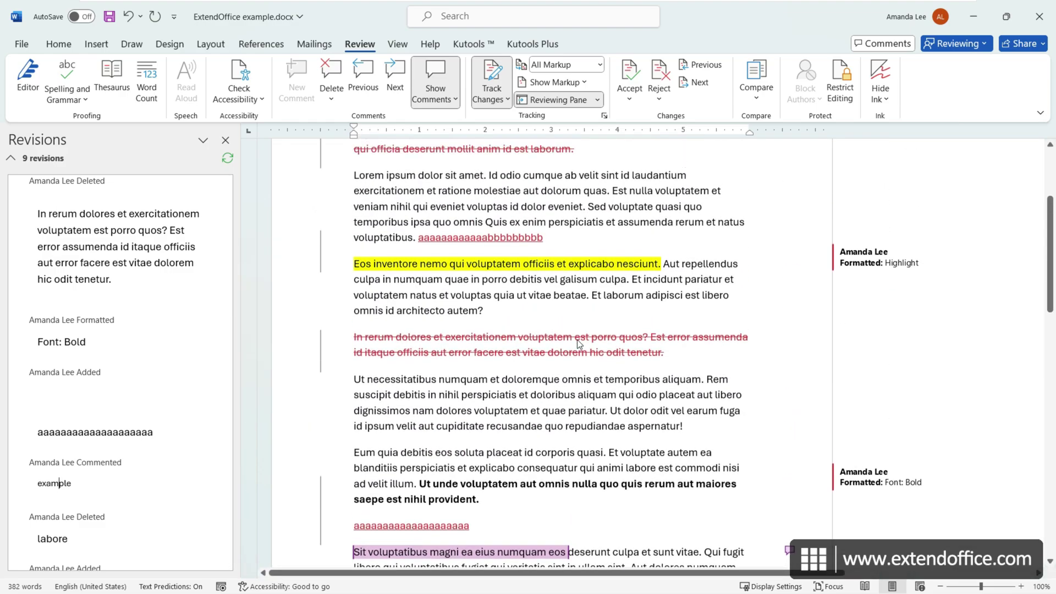
pyautogui.scroll(3, 578, 343)
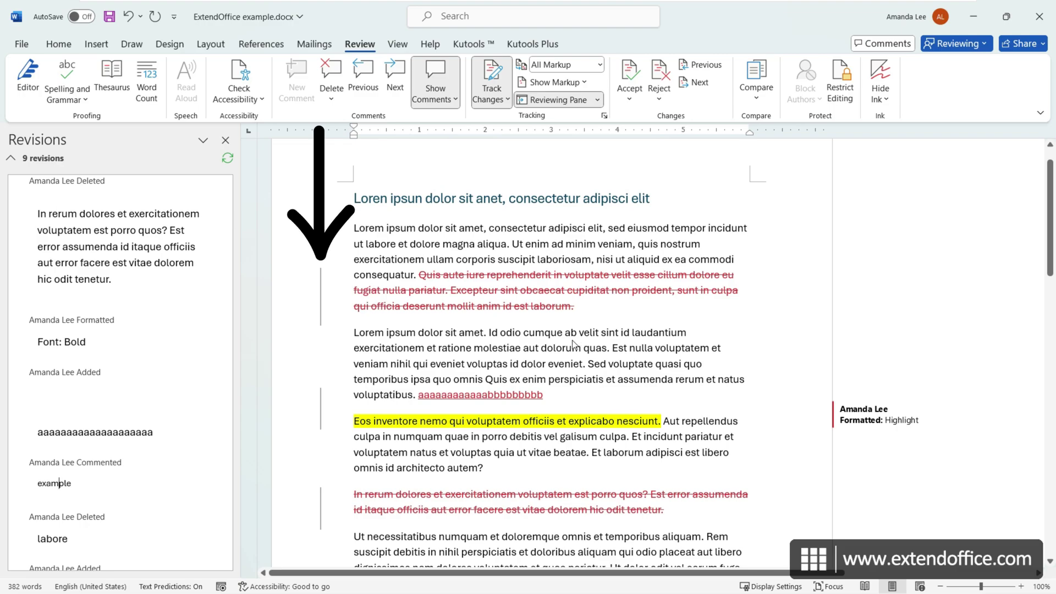
pyautogui.click(599, 65)
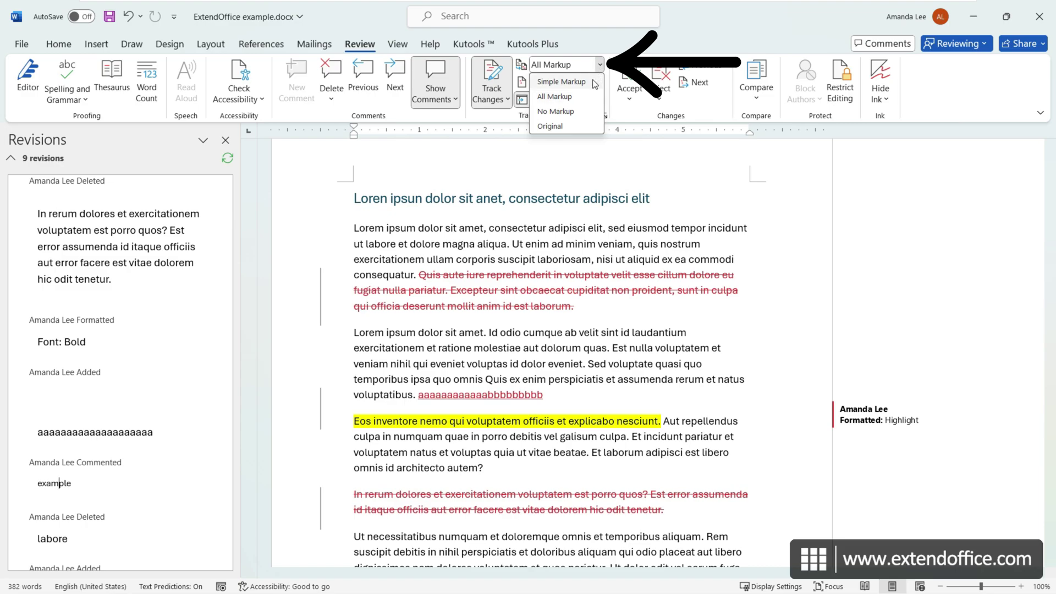
pyautogui.click(593, 81)
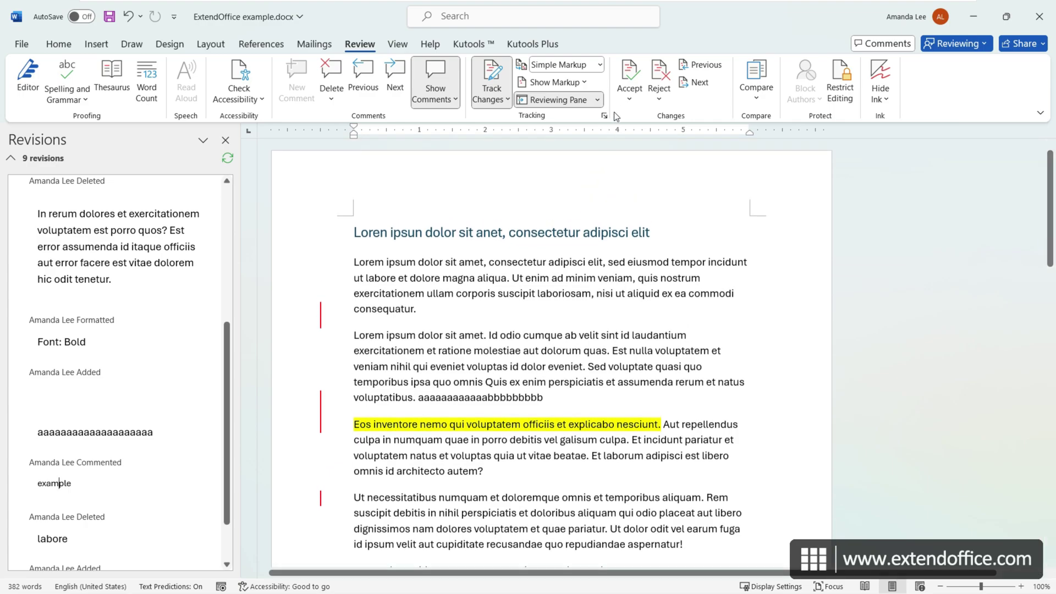
pyautogui.click(600, 65)
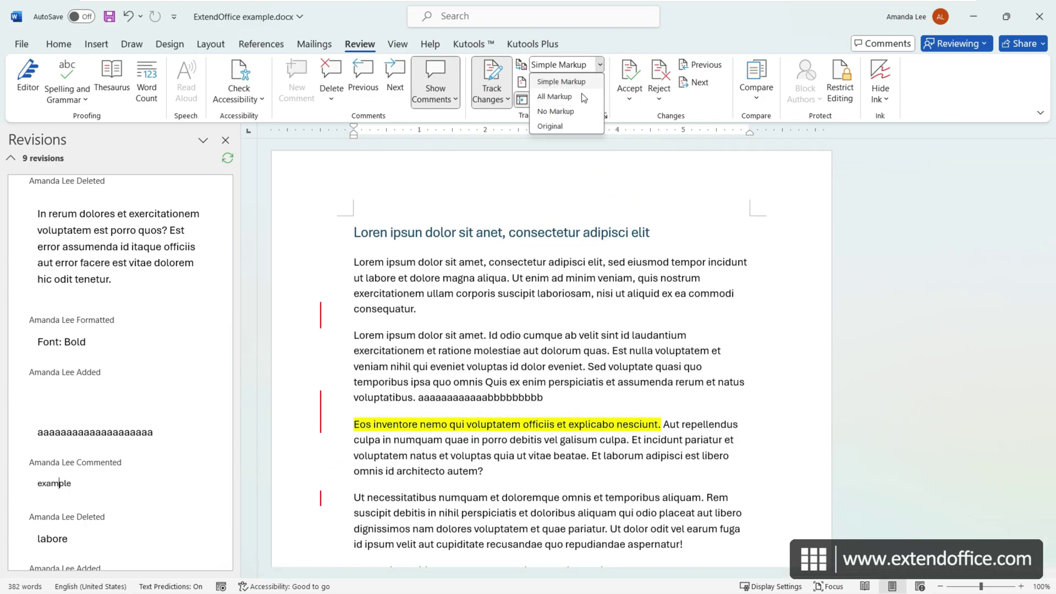
pyautogui.click(572, 111)
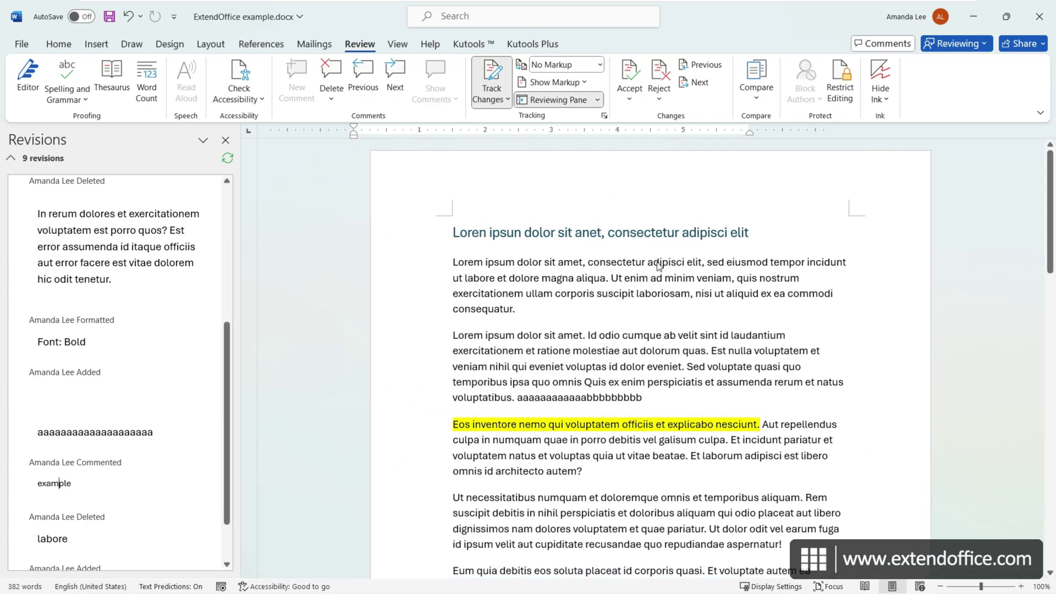
# Display the Original version of the document and look through both pages without the tracked edits
pyautogui.click(600, 65)
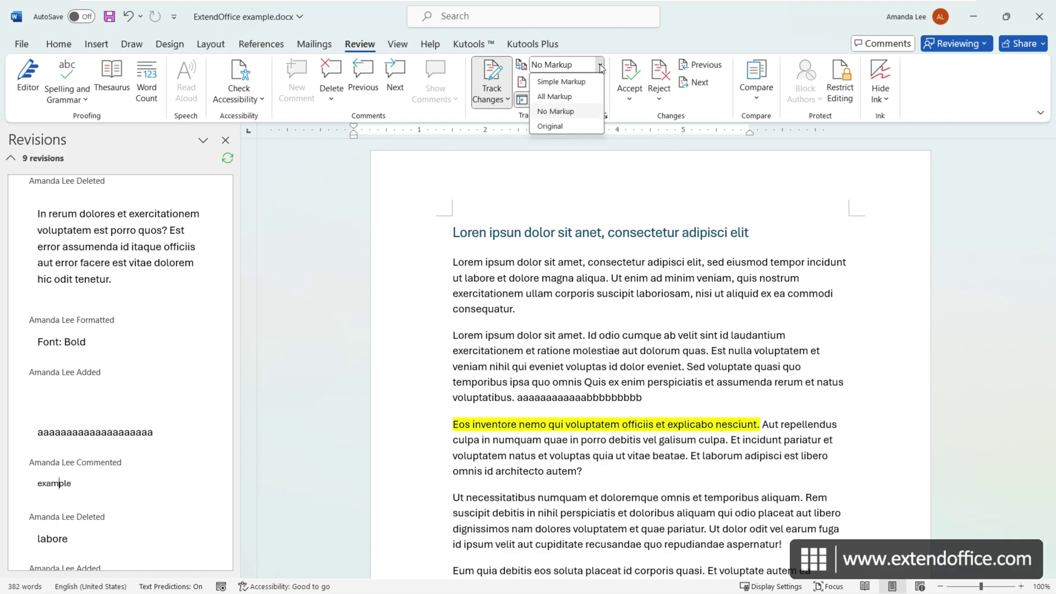
pyautogui.click(550, 126)
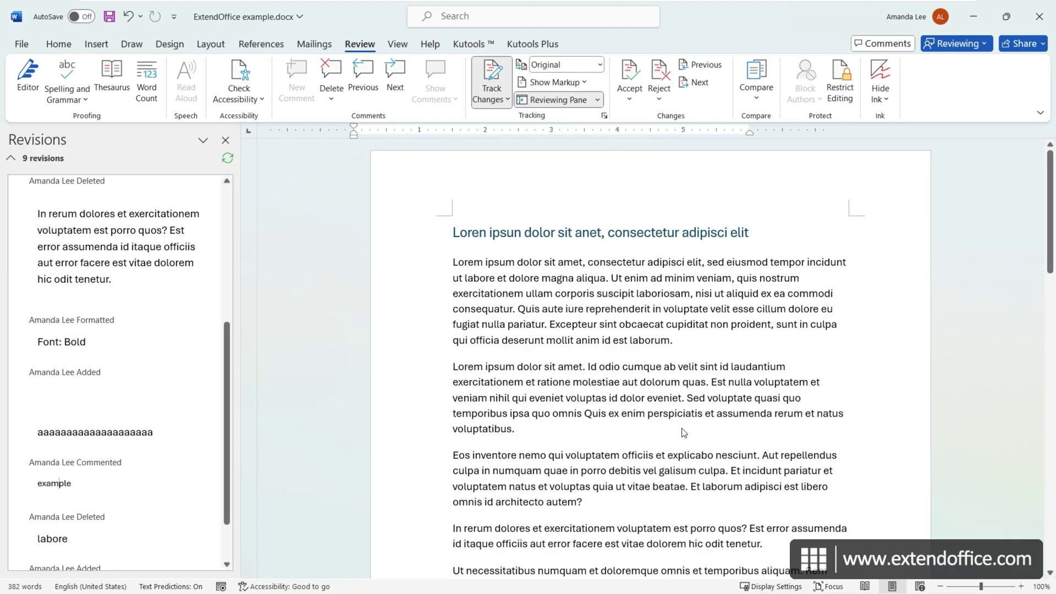
pyautogui.scroll(-5, 682, 434)
pyautogui.scroll(-12, 682, 436)
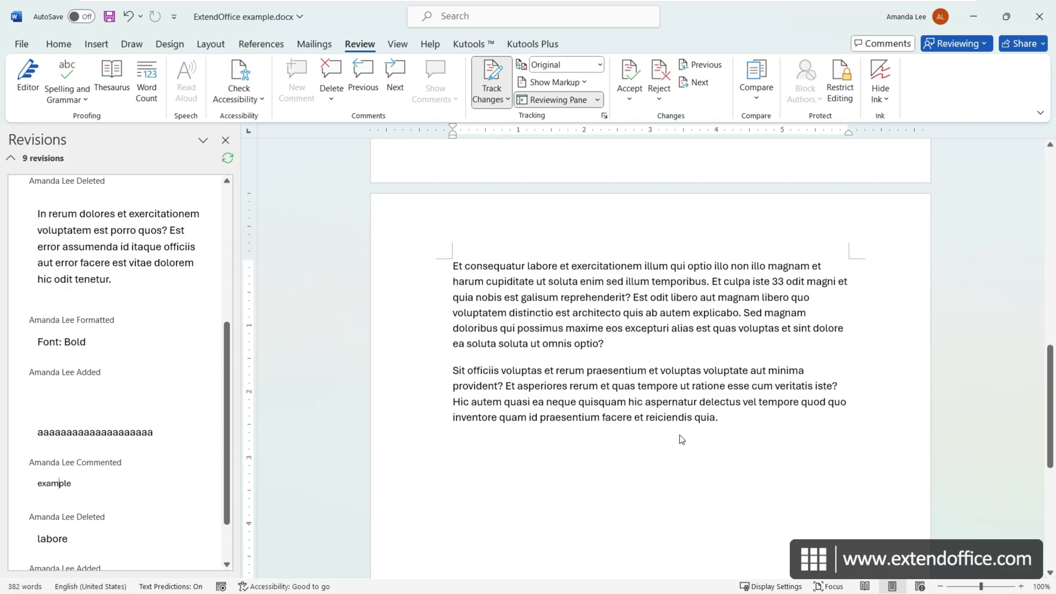
pyautogui.scroll(15, 652, 420)
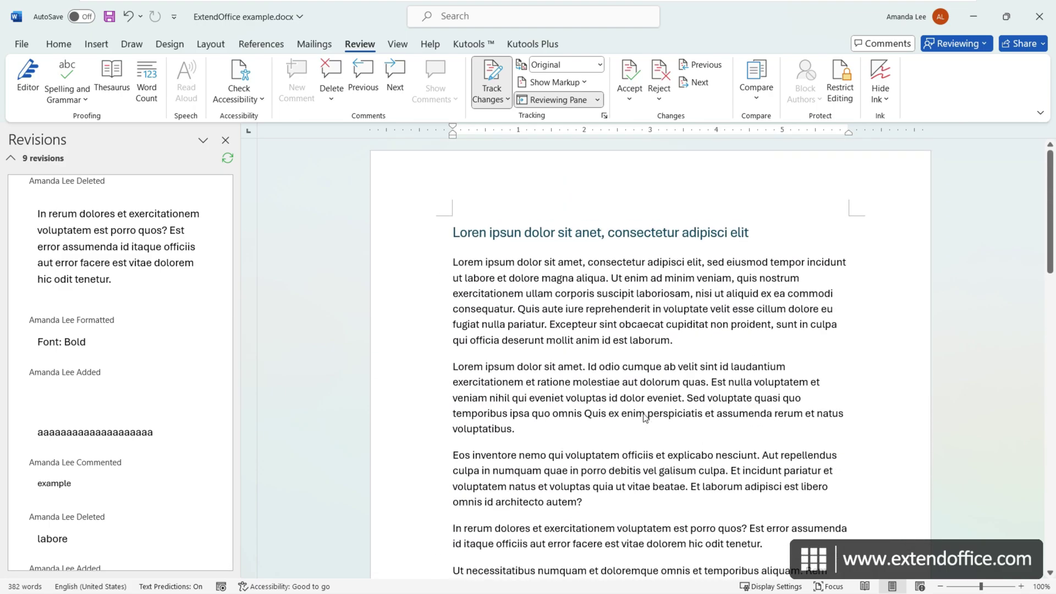
# Close the Revisions pane and set the markup display to All Markup
pyautogui.click(225, 140)
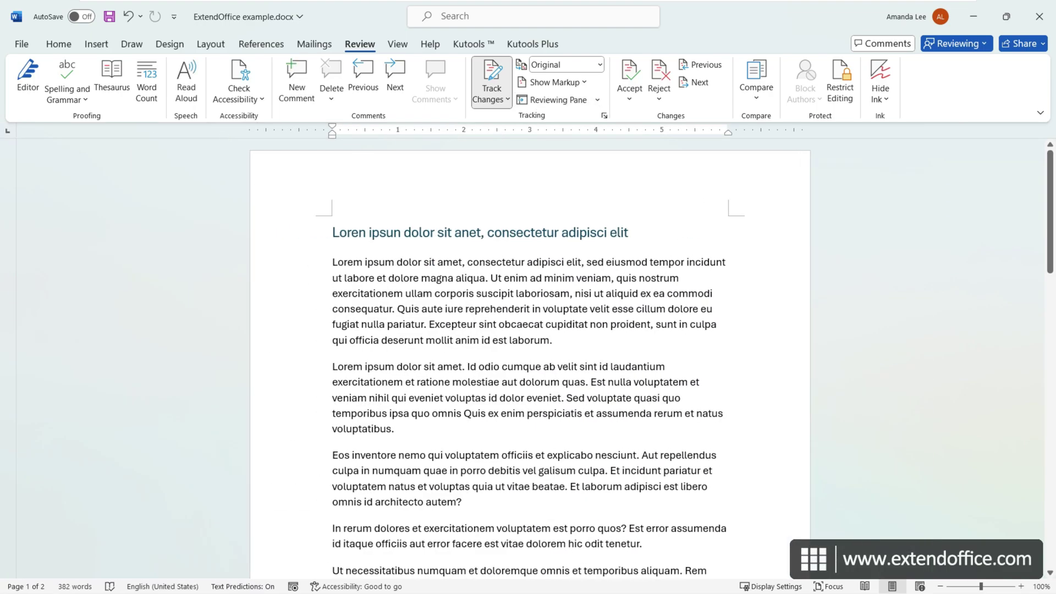
pyautogui.click(599, 64)
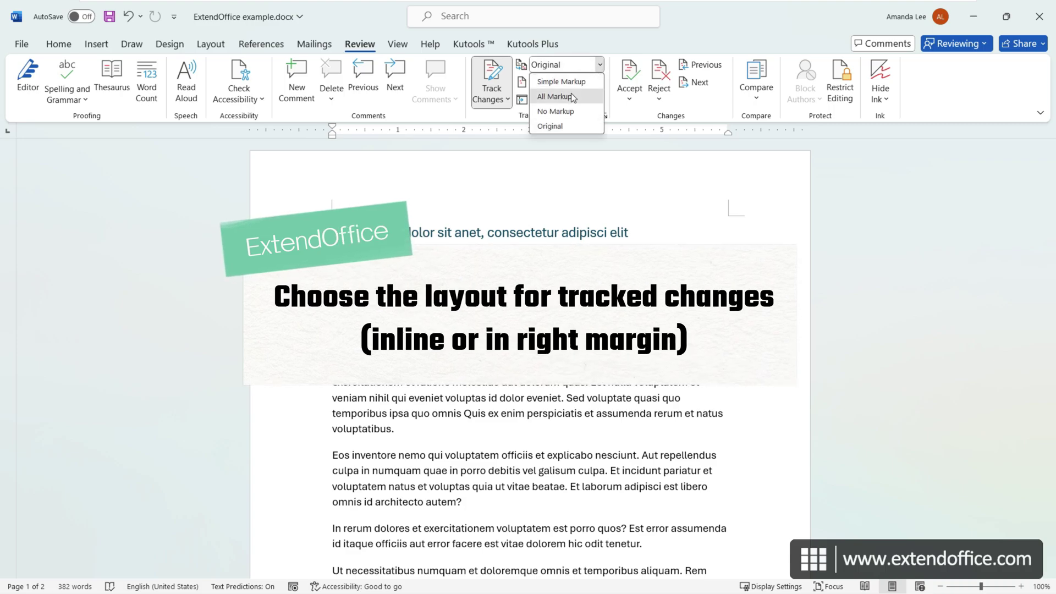
pyautogui.click(556, 94)
pyautogui.scroll(-1, 363, 358)
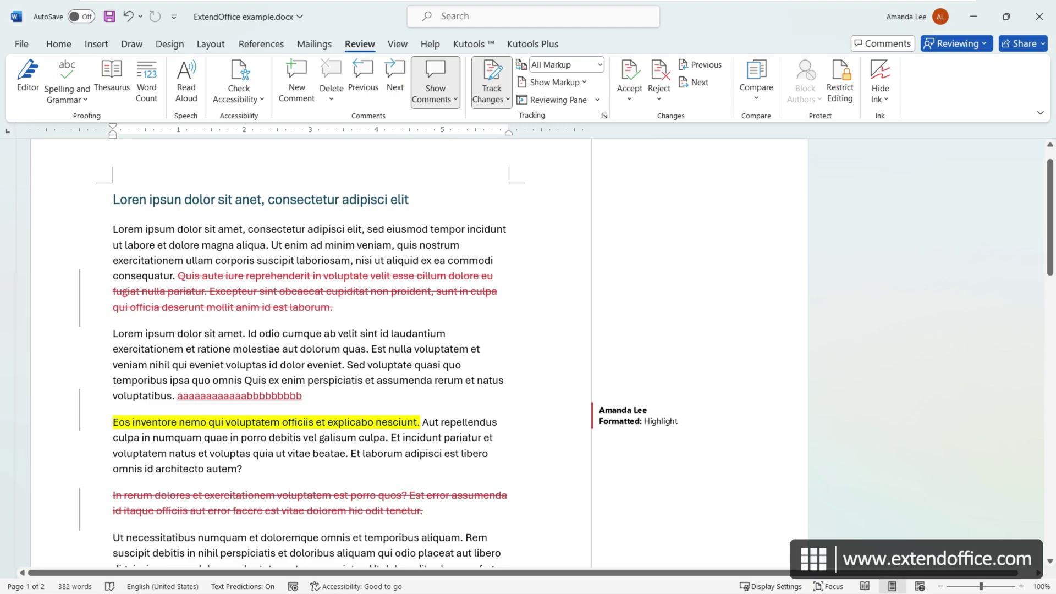
# Set the balloon layout to show all revisions inline in the text
pyautogui.click(555, 82)
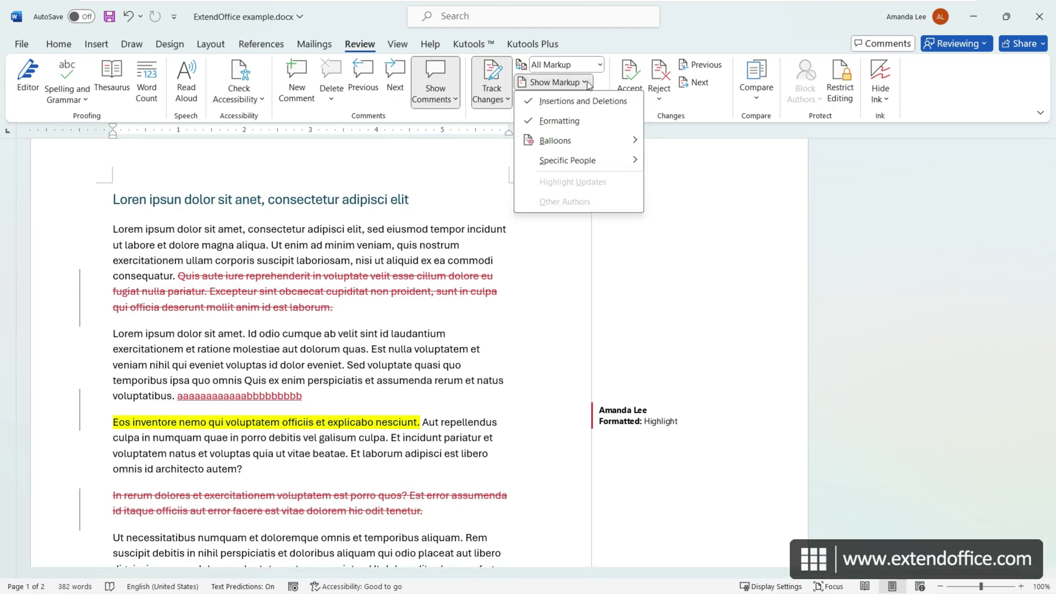
pyautogui.moveTo(590, 144)
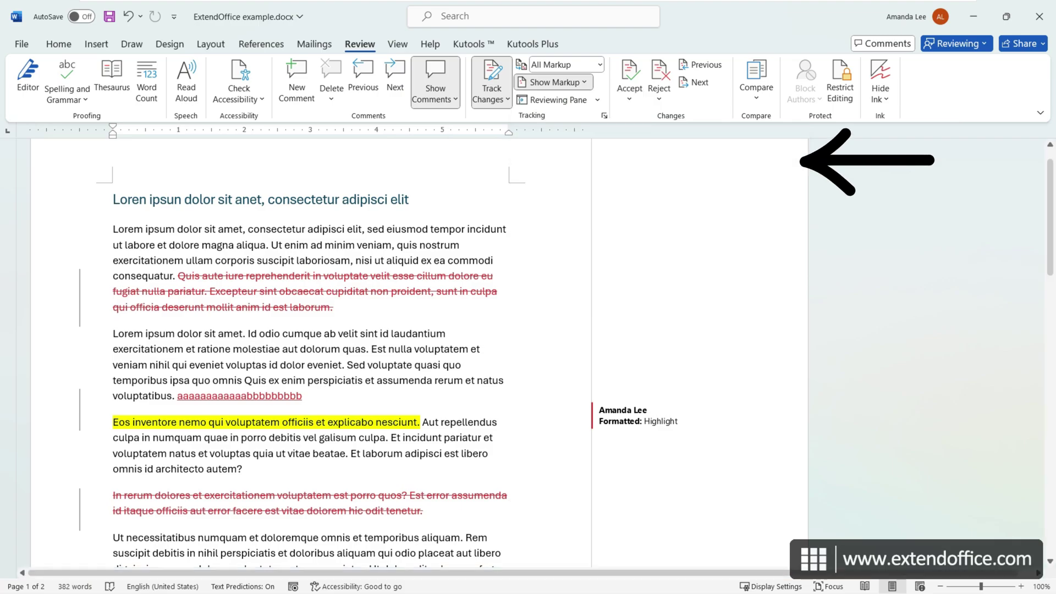
pyautogui.click(739, 162)
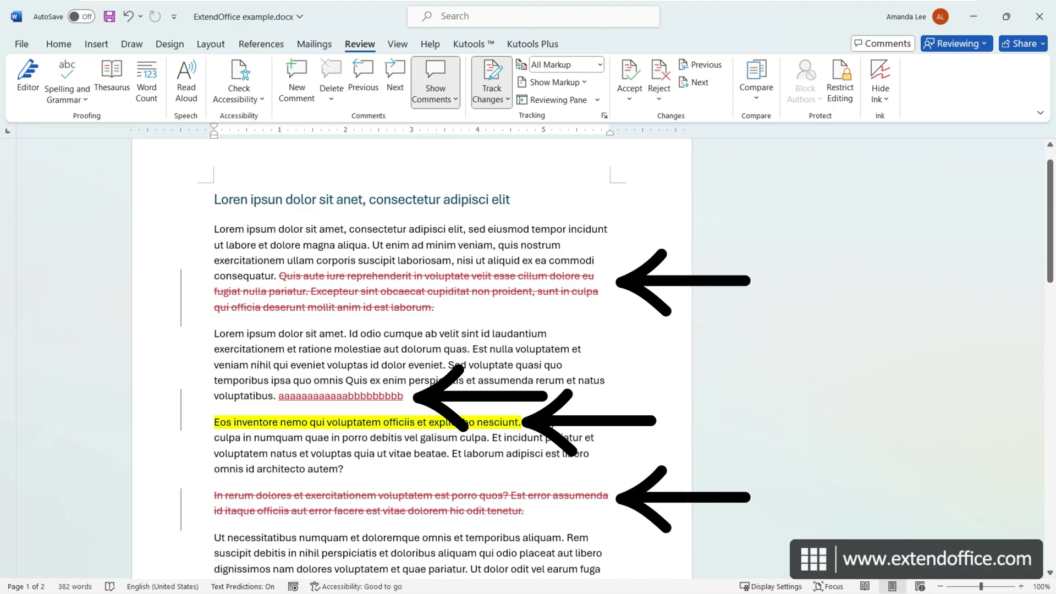
# Set the balloon layout to show revisions in balloons in the margin
pyautogui.scroll(-1, 418, 357)
pyautogui.click(553, 82)
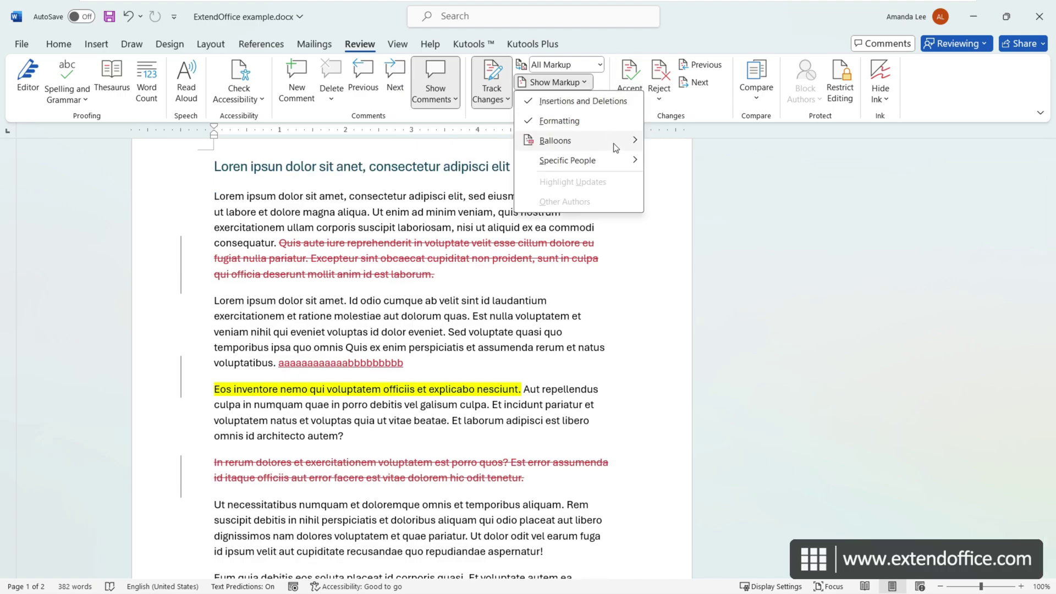
pyautogui.click(747, 144)
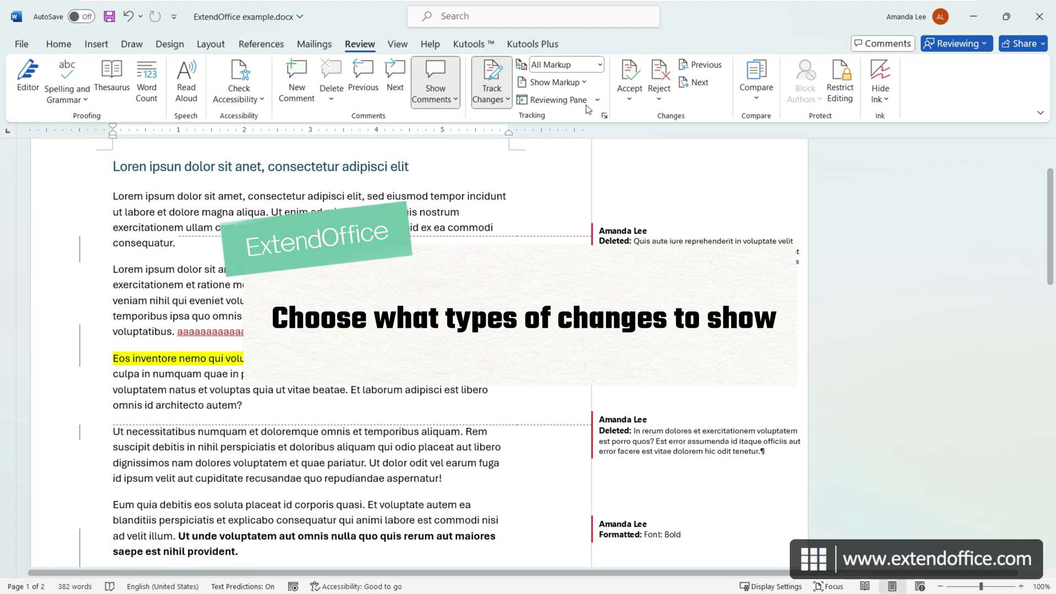
# Set the balloon layout to show only formatting changes in balloons
pyautogui.click(555, 82)
pyautogui.moveTo(550, 141)
pyautogui.click(721, 181)
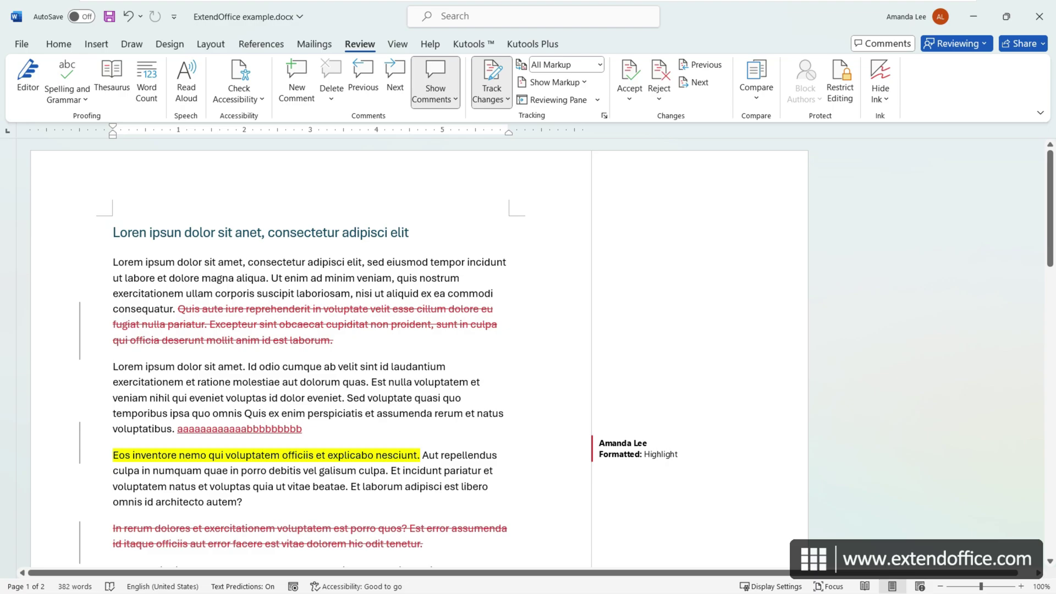
# Hide the insertions and deletions markup and check the document with only formatting changes marked
pyautogui.click(589, 82)
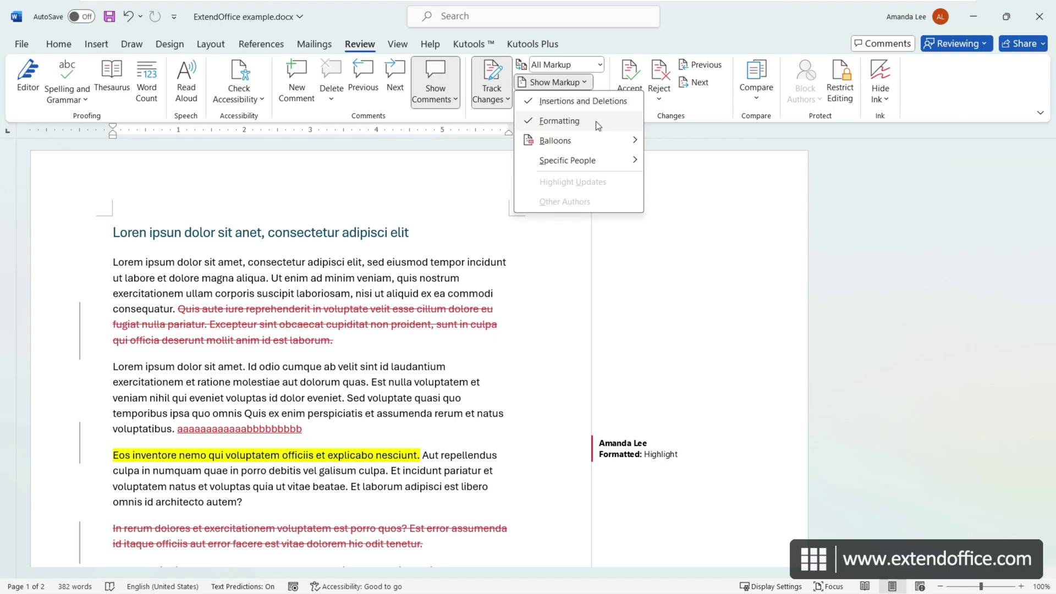
pyautogui.click(603, 110)
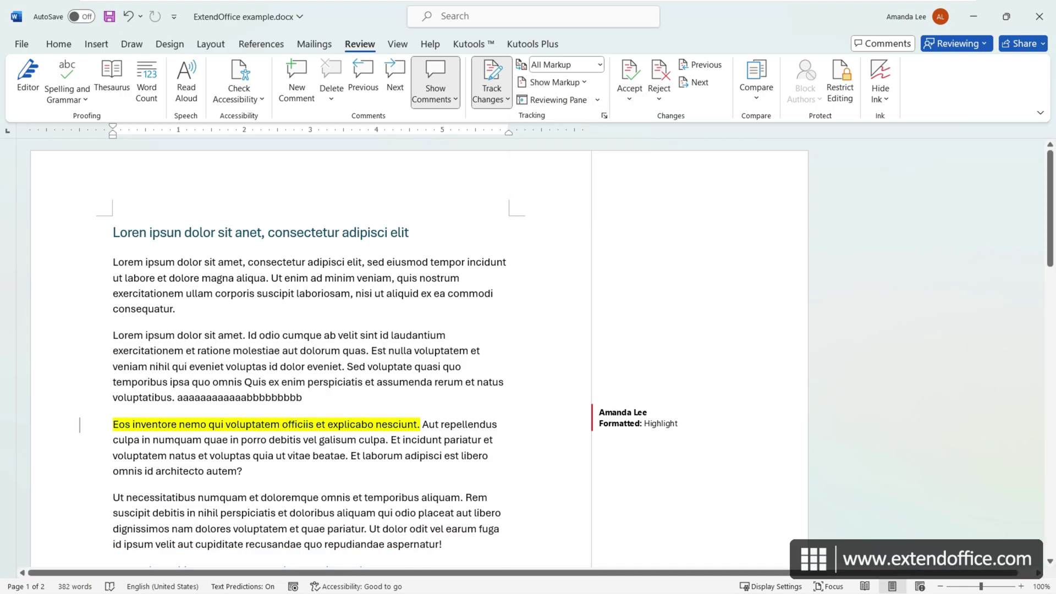
pyautogui.scroll(-5, 418, 352)
pyautogui.scroll(5, 418, 352)
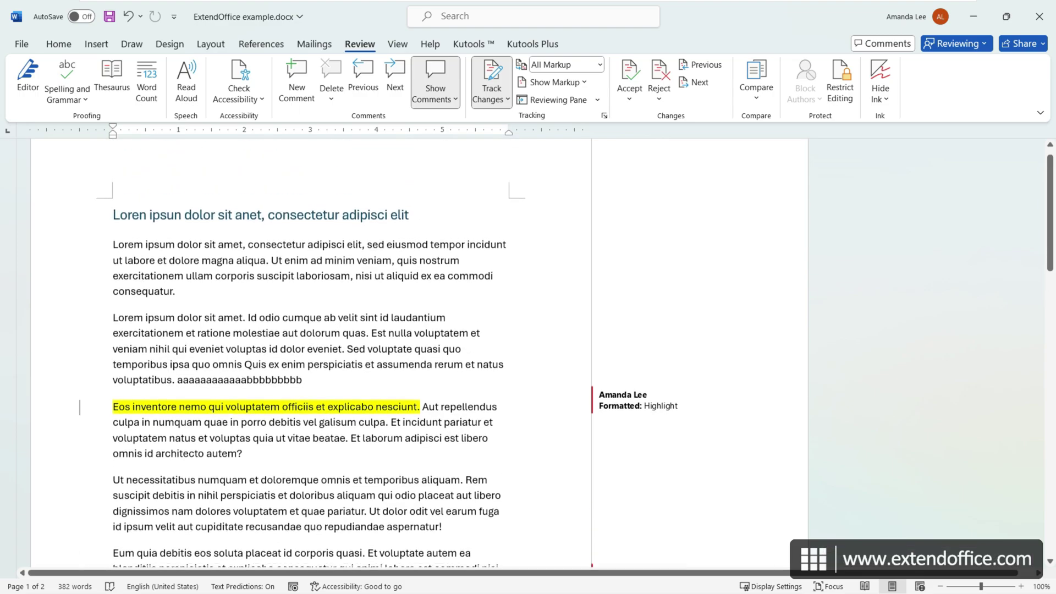
# Hide the formatting markup too and check the passage with the comment
pyautogui.click(554, 82)
pyautogui.click(547, 184)
pyautogui.scroll(-4, 413, 358)
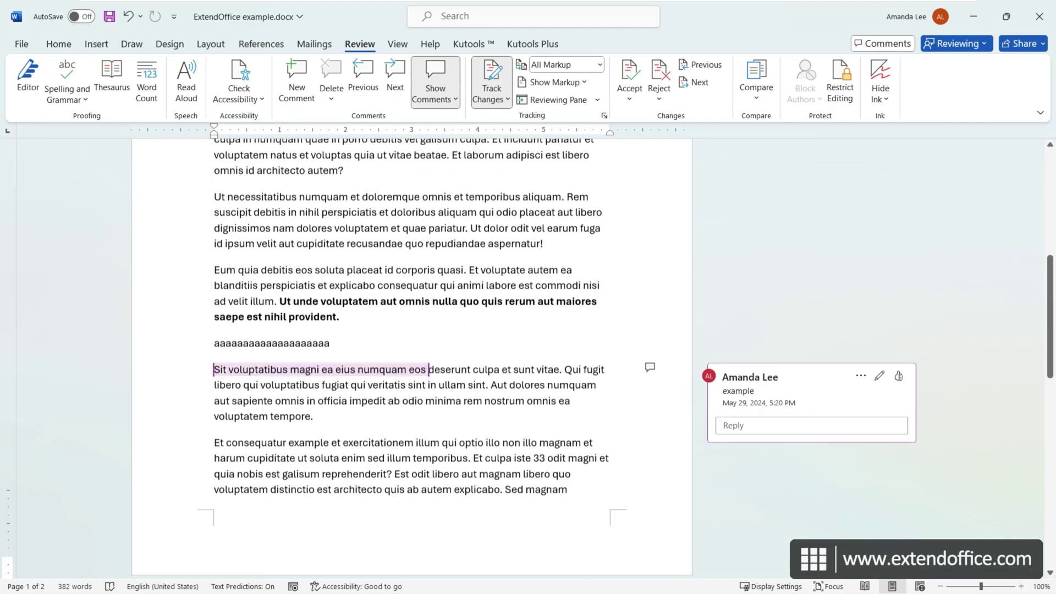
# Show the insertions and deletions markup and the formatting markup again
pyautogui.scroll(5, 413, 358)
pyautogui.click(554, 82)
pyautogui.click(564, 103)
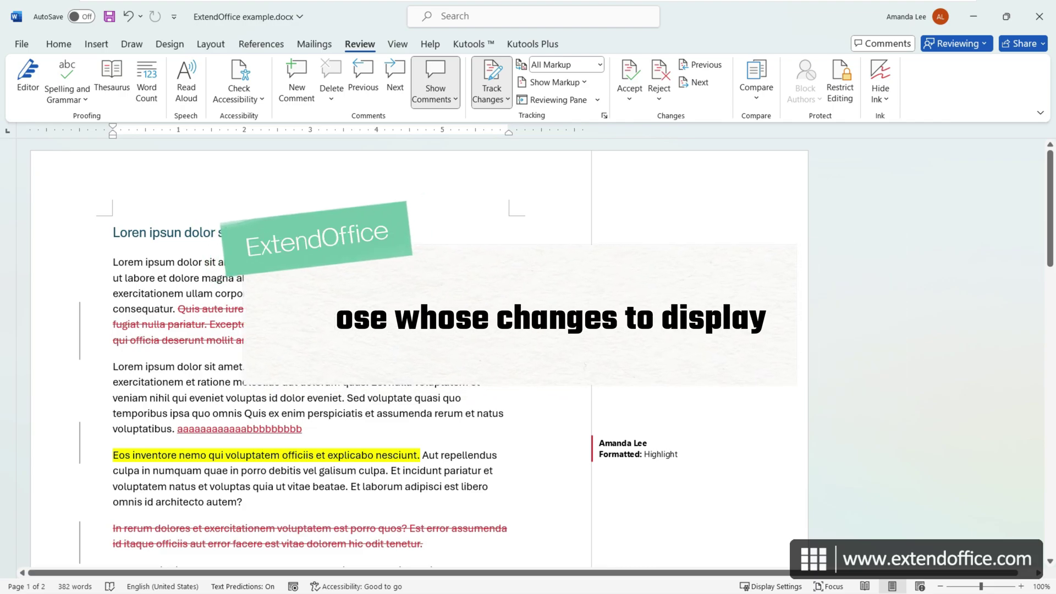
# Switch to the Kutools for Word.docx document and hide the tracked changes and comments of all reviewers
pyautogui.moveTo(618, 578)
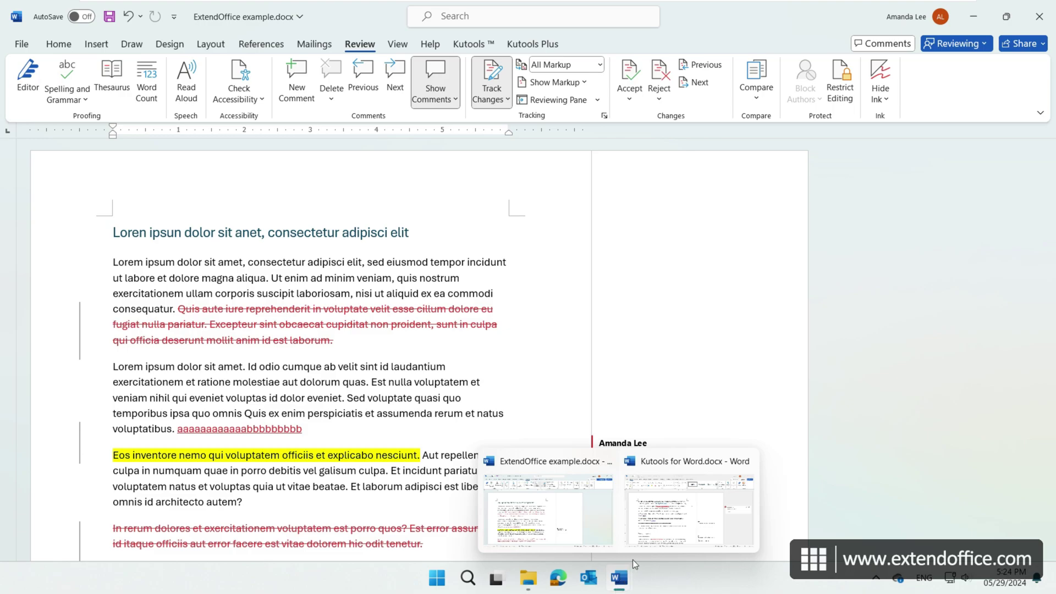
pyautogui.click(657, 532)
pyautogui.scroll(-5, 602, 279)
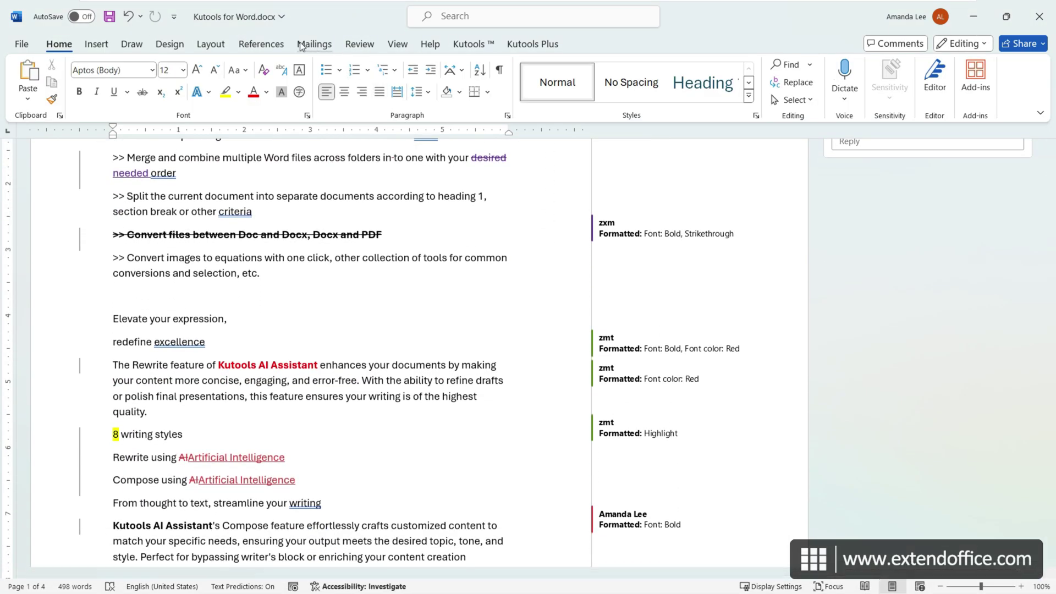
pyautogui.click(360, 44)
pyautogui.click(583, 83)
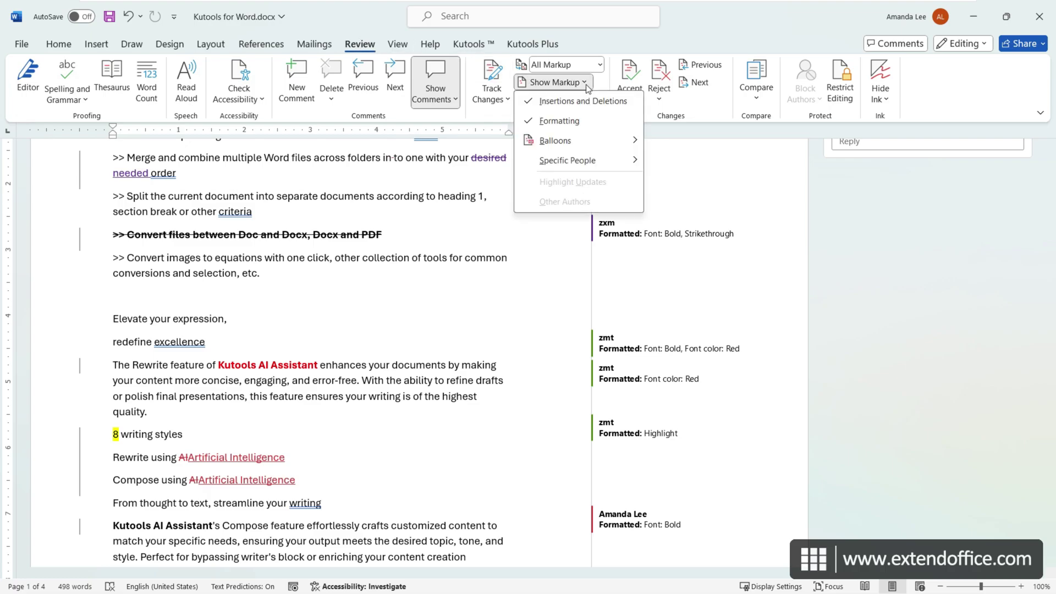
pyautogui.moveTo(594, 164)
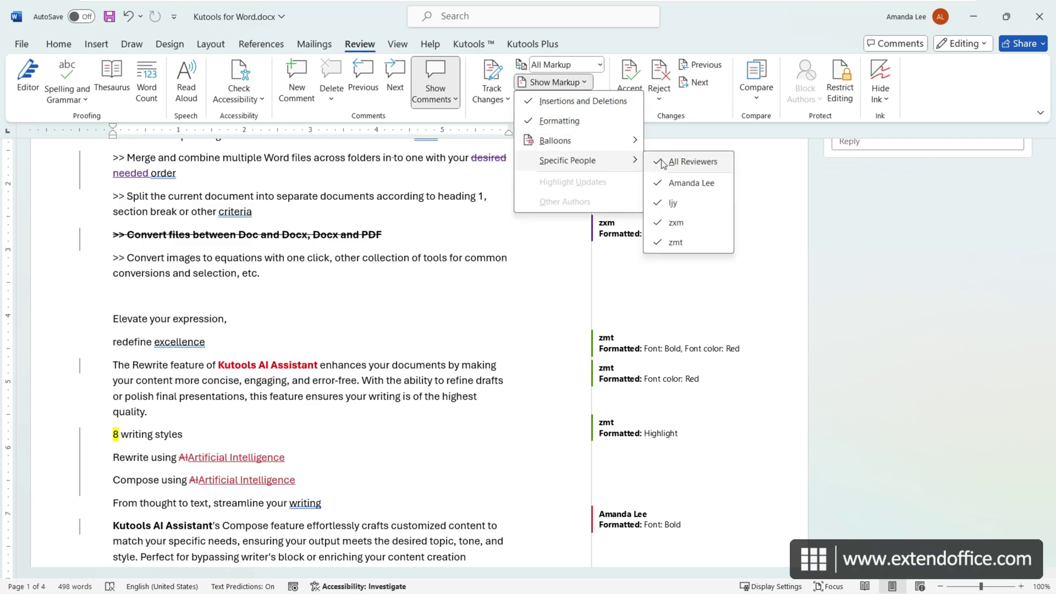
pyautogui.click(692, 161)
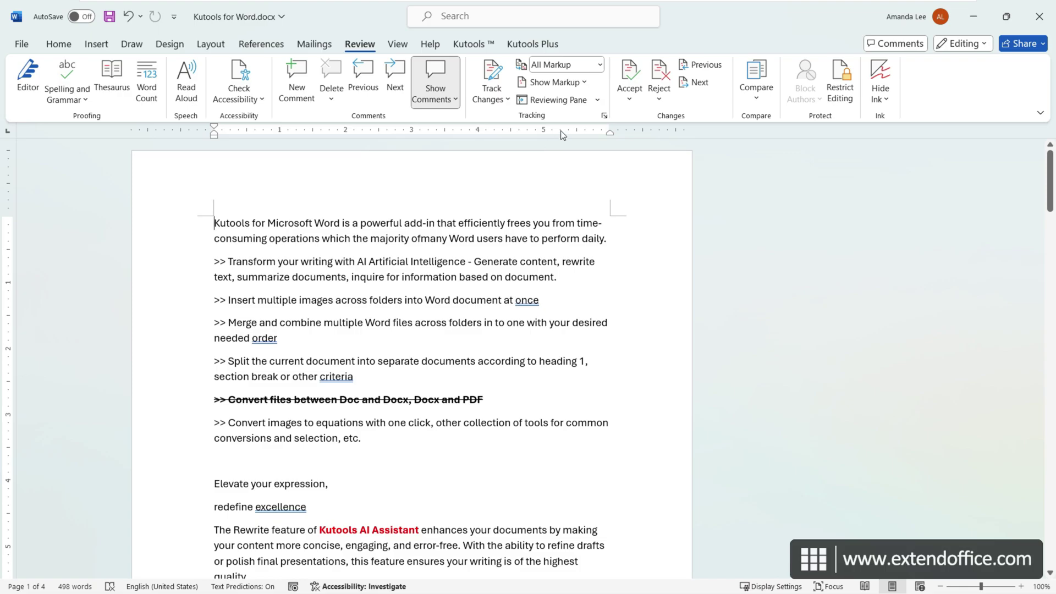
# Display only the signed-in reviewer's changes and comments and check the marked passages further down the document
pyautogui.click(554, 82)
pyautogui.moveTo(597, 160)
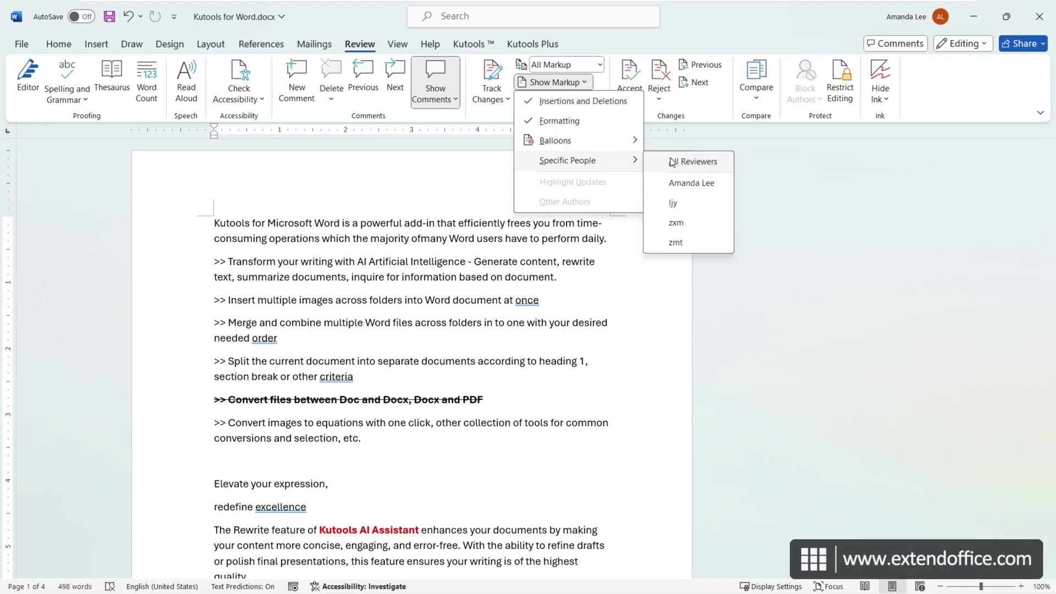
pyautogui.click(699, 182)
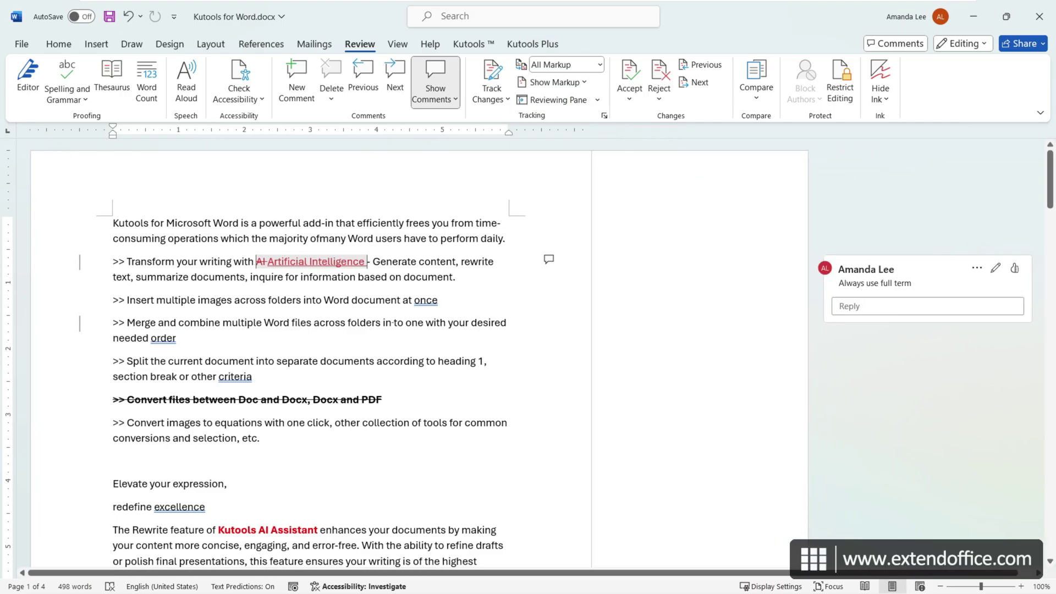
pyautogui.scroll(-5, 352, 352)
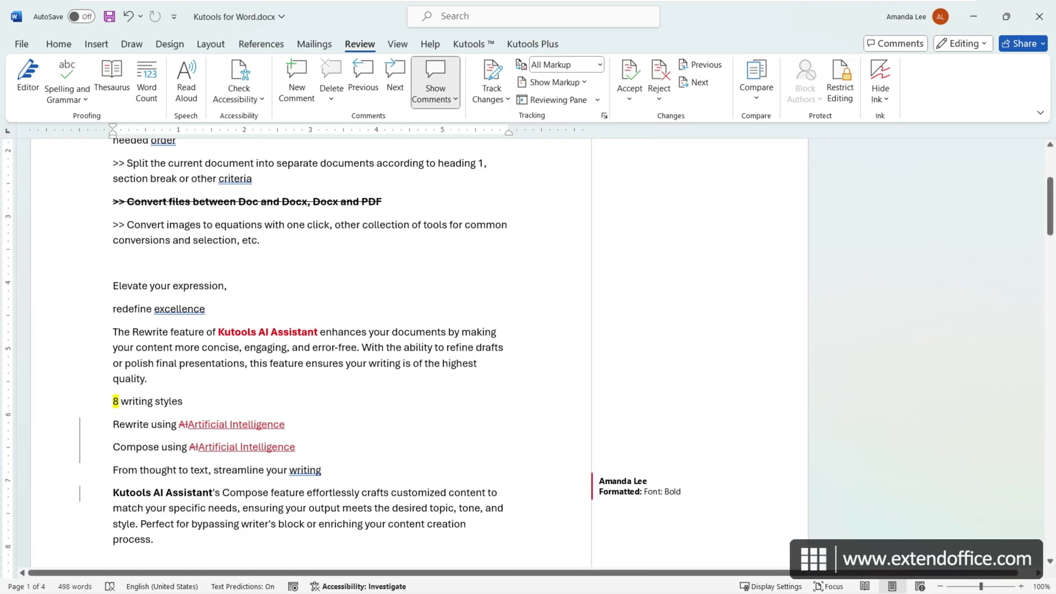
pyautogui.scroll(4, 352, 352)
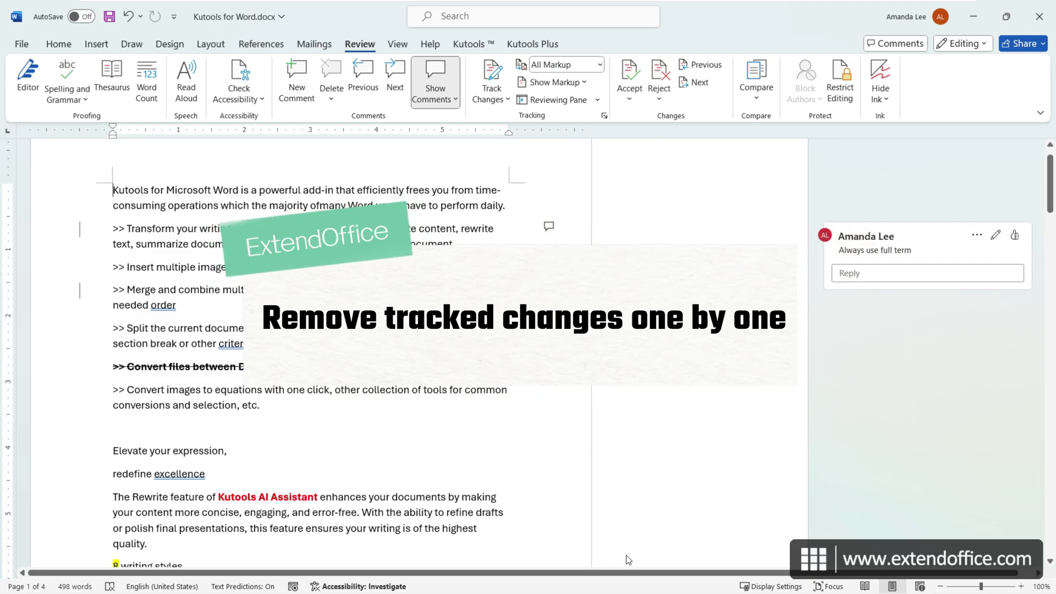
# Switch back to the ExtendOffice example.docx document
pyautogui.moveTo(619, 578)
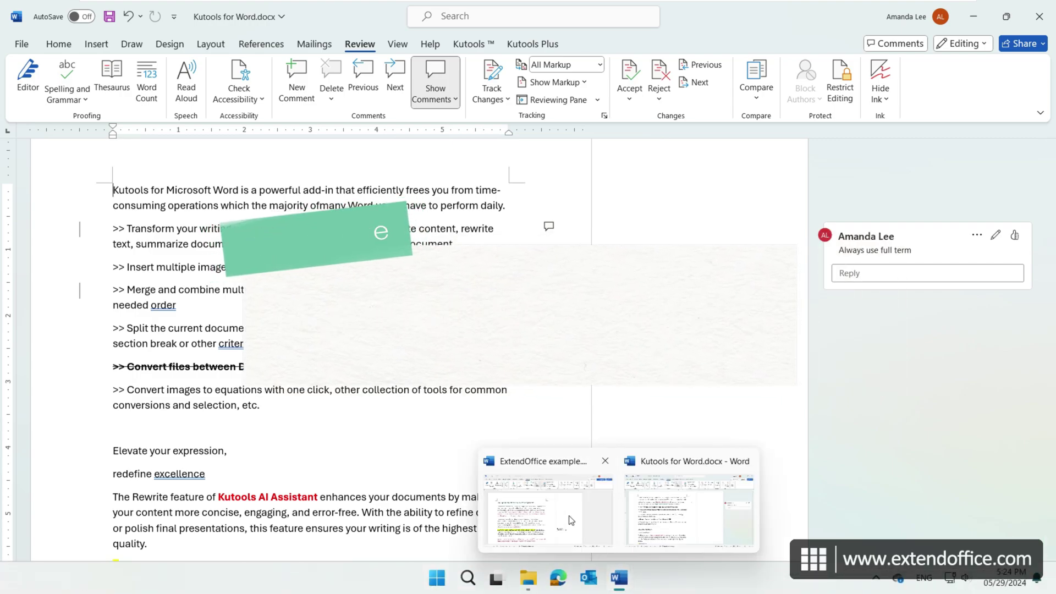
pyautogui.click(562, 516)
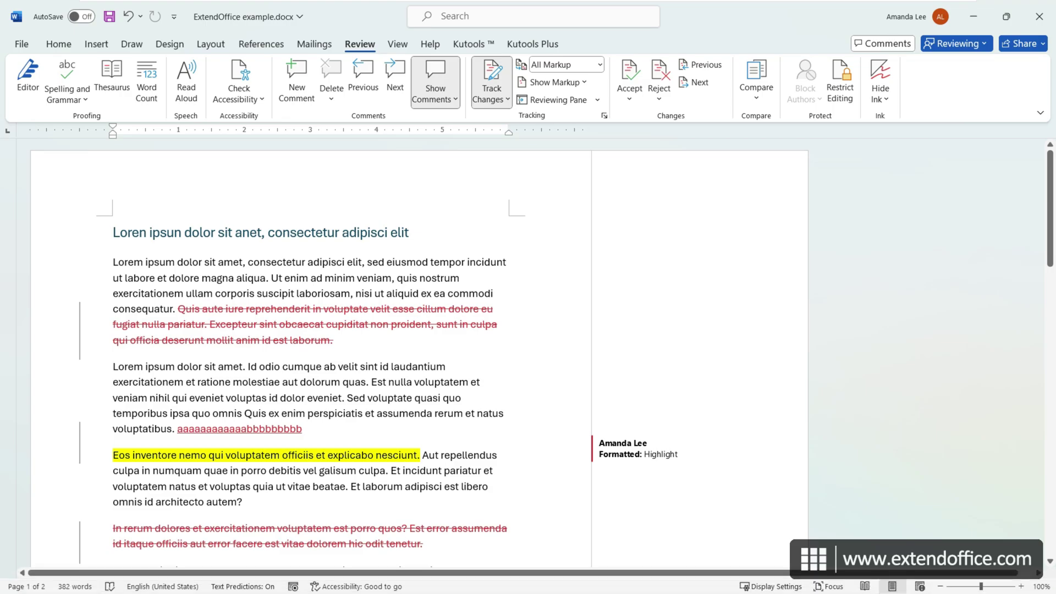
pyautogui.scroll(-1, 352, 357)
pyautogui.scroll(1, 352, 358)
# Accept the deletion at the end of the first paragraph and reject the text inserted at the end of the second paragraph
pyautogui.click(507, 262)
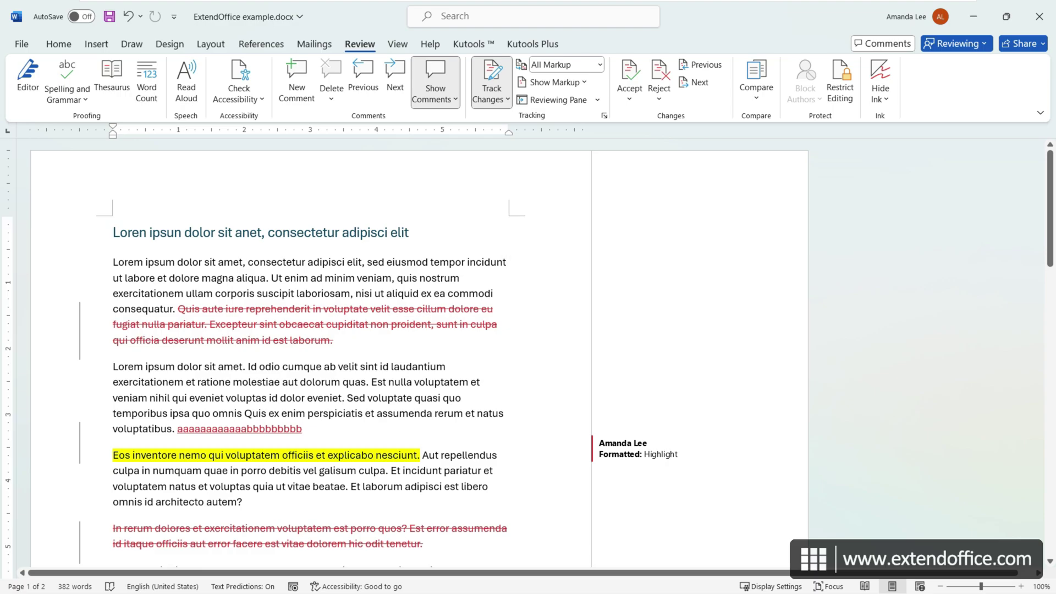
pyautogui.moveTo(248, 309)
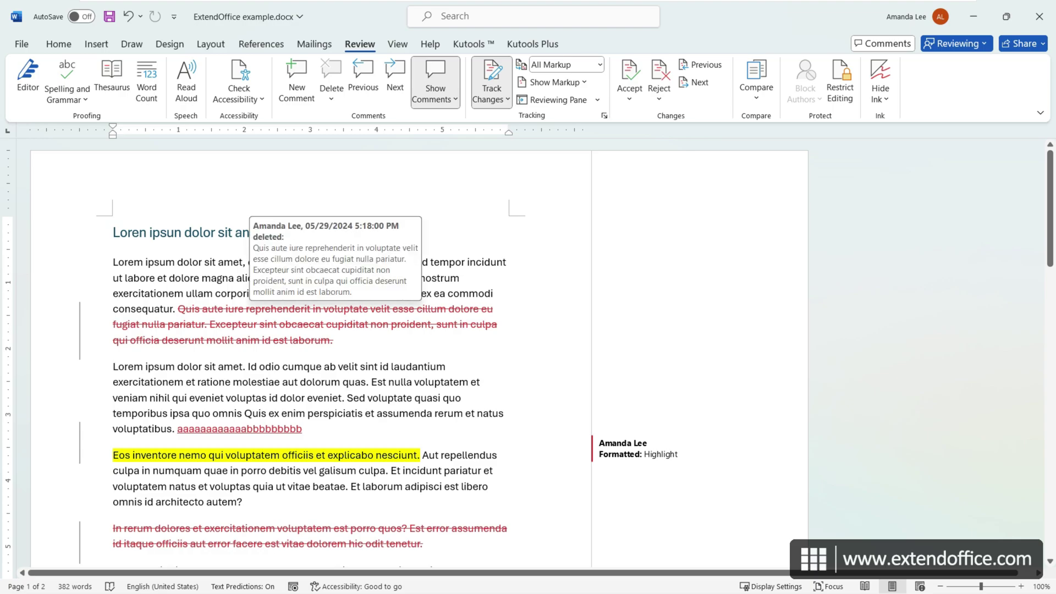
pyautogui.click(630, 71)
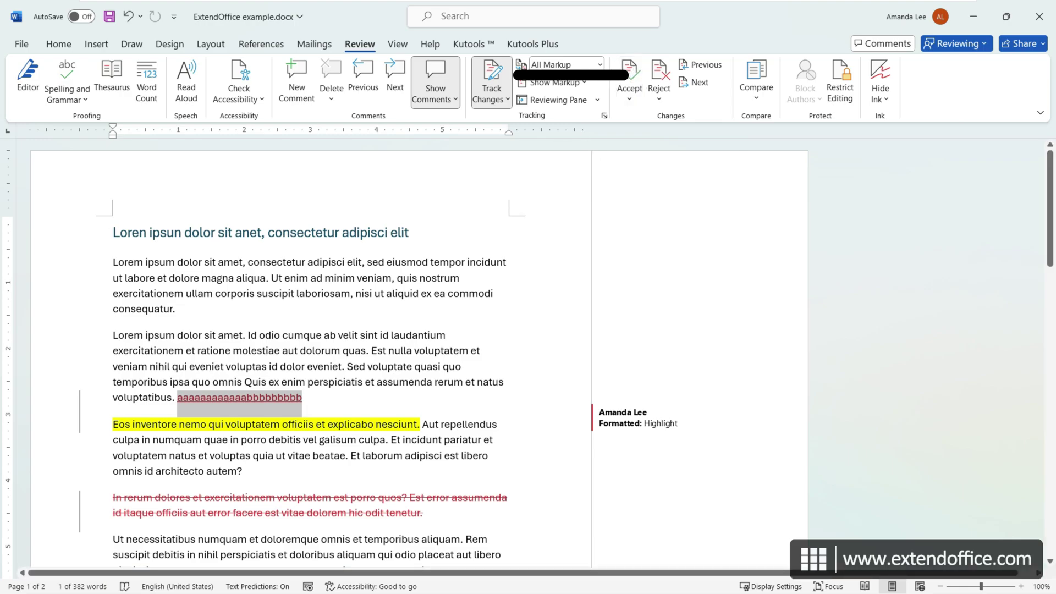
pyautogui.click(659, 77)
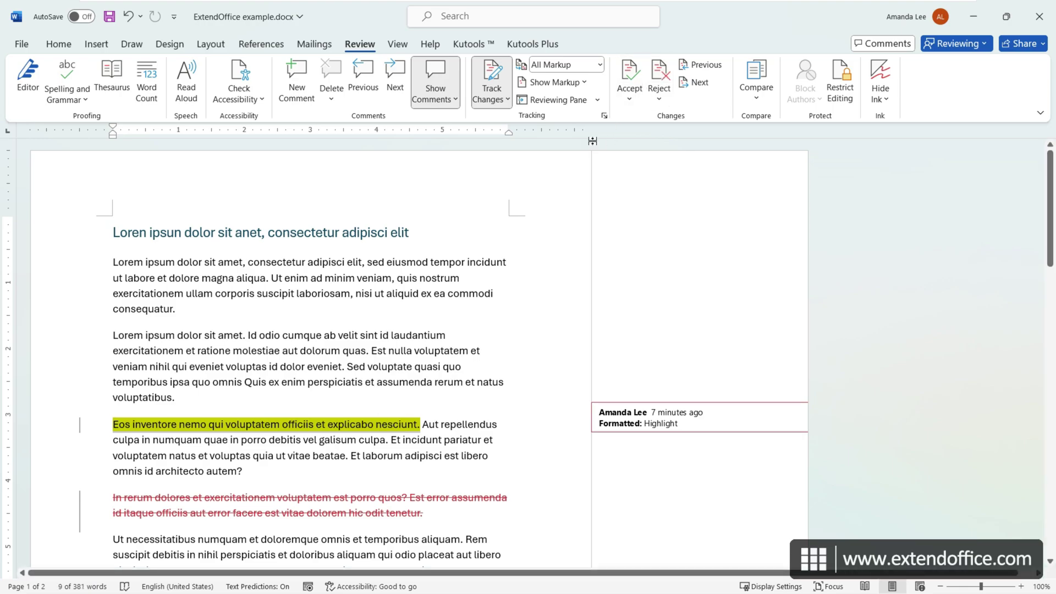
# Accept the following tracked changes one by one, from the yellow highlight through the deleted paragraph to the bold sentence and inserted line
pyautogui.click(630, 70)
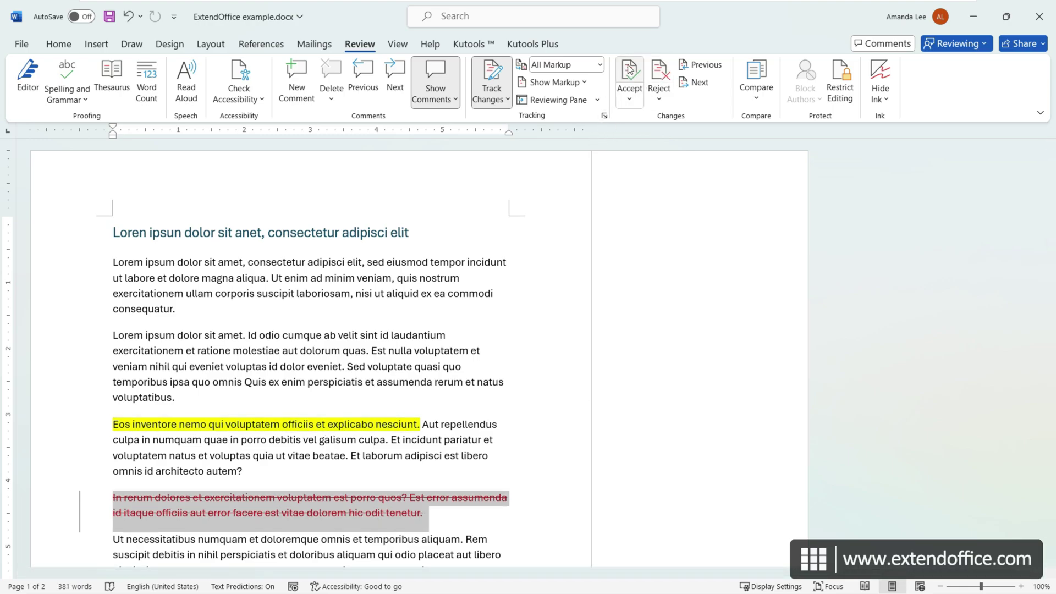
pyautogui.click(630, 71)
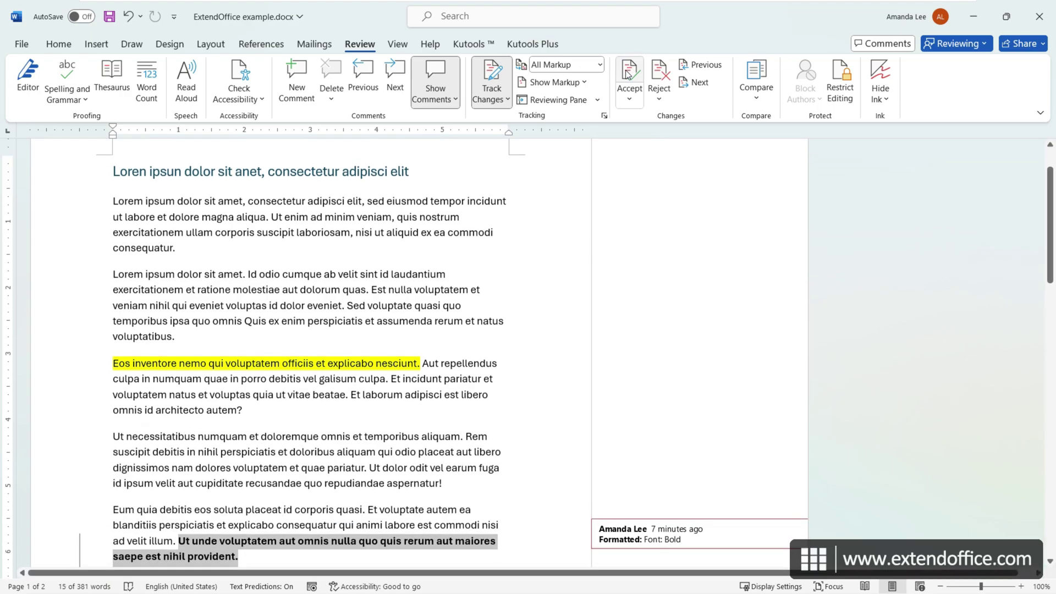
pyautogui.click(627, 75)
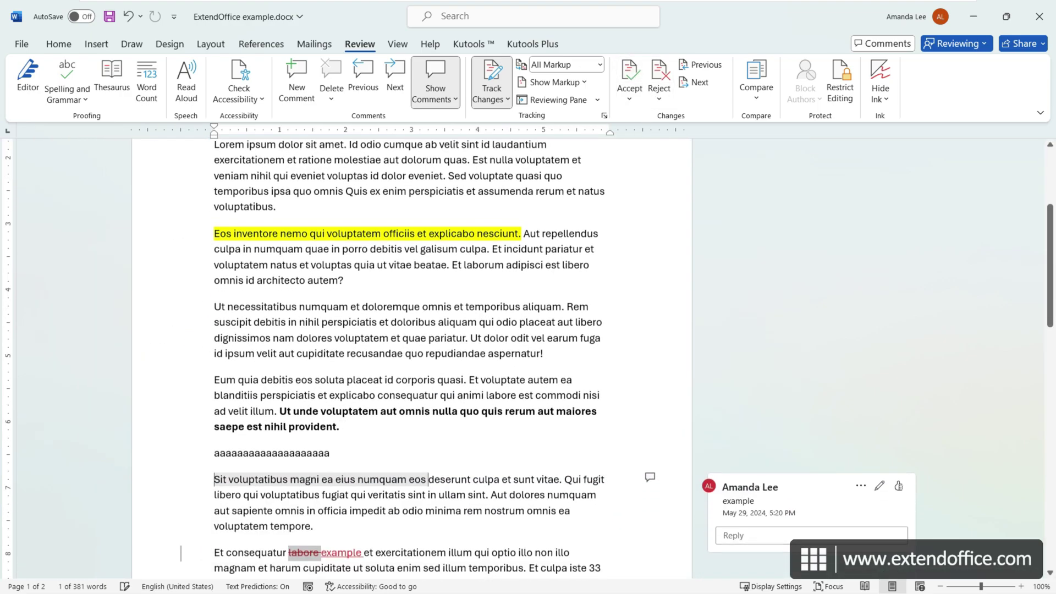
# Undo all the individually accepted and rejected changes back to the first paragraph's deletion
pyautogui.click(128, 16)
pyautogui.click(128, 16)
pyautogui.click(129, 17)
pyautogui.click(129, 17)
pyautogui.click(129, 17)
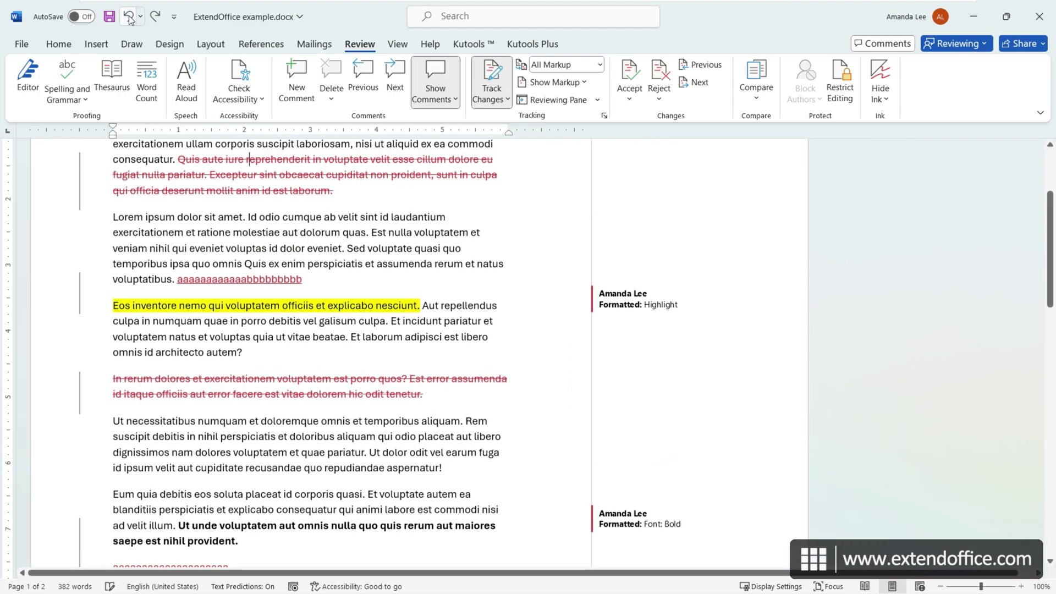
# Accept only the deletion at the end of the first paragraph and undo that acceptance
pyautogui.rightClick(244, 166)
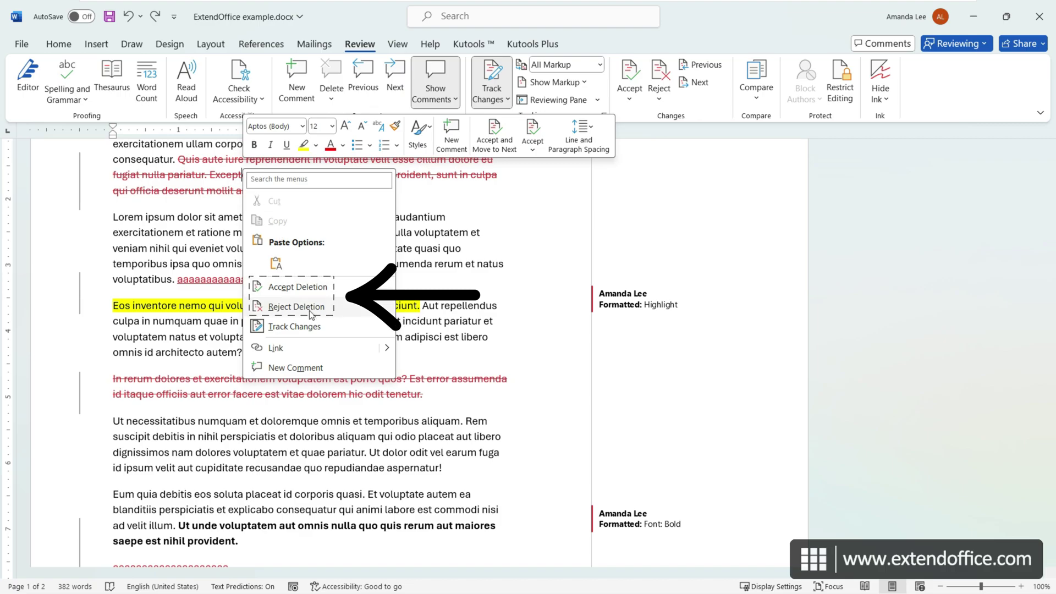
pyautogui.click(300, 287)
pyautogui.scroll(2, 308, 352)
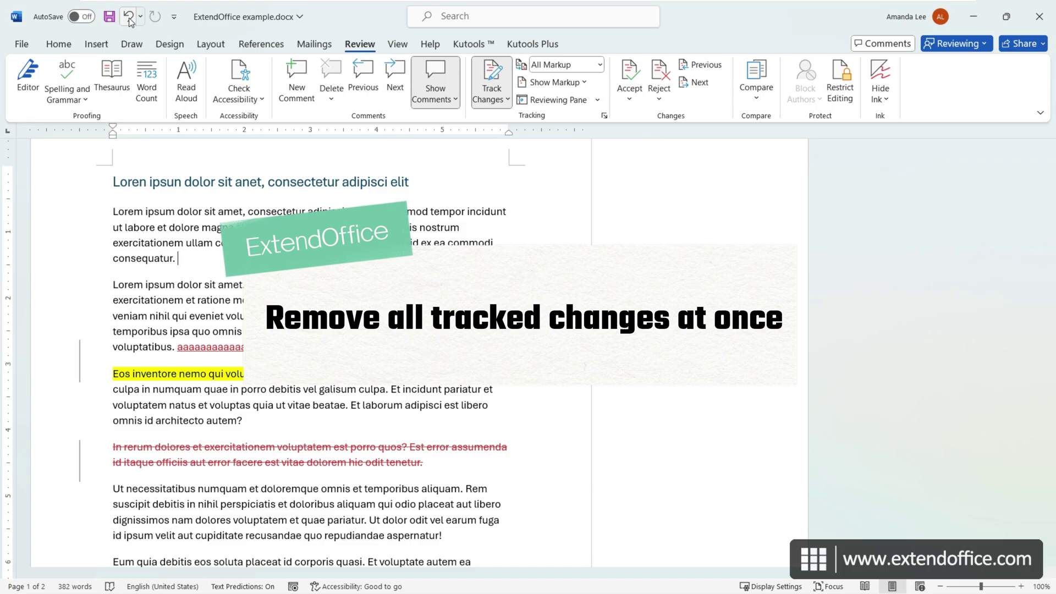
pyautogui.hotkey('ctrl', 'z')
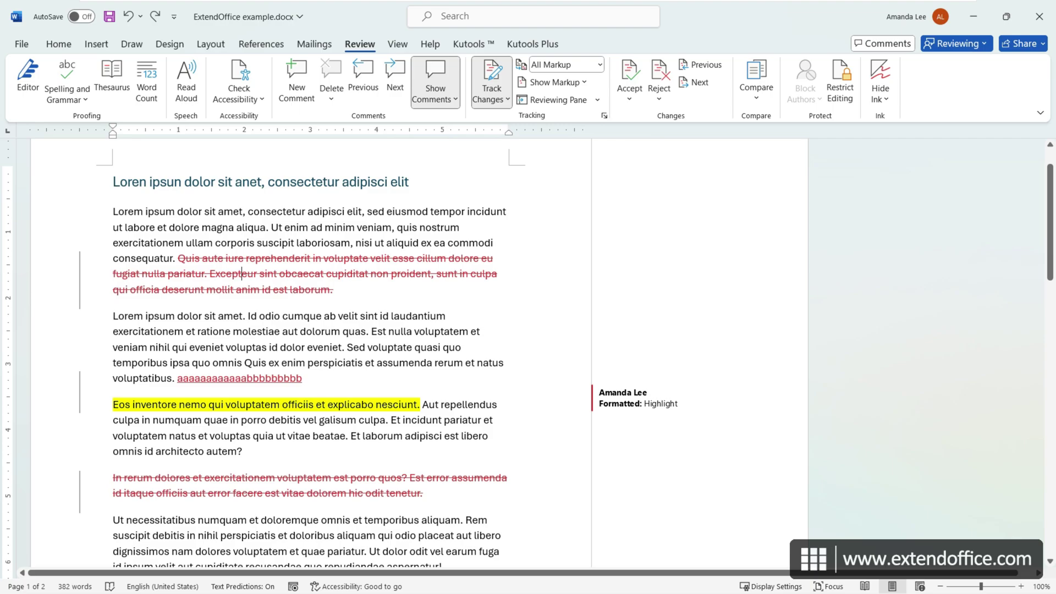
# Accept all tracked changes in the document at once and undo the acceptance
pyautogui.click(636, 97)
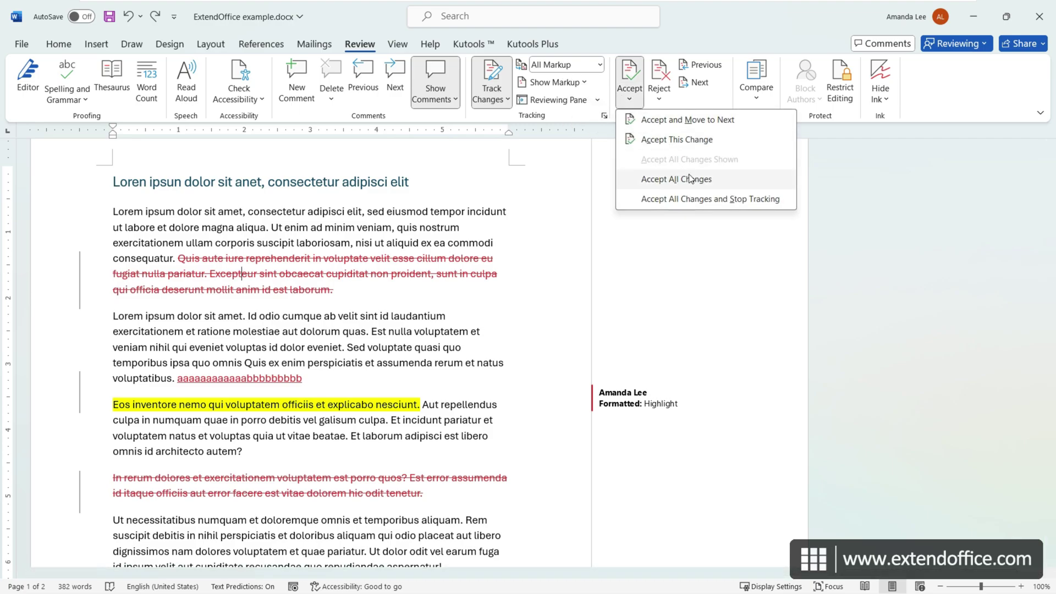
pyautogui.click(724, 180)
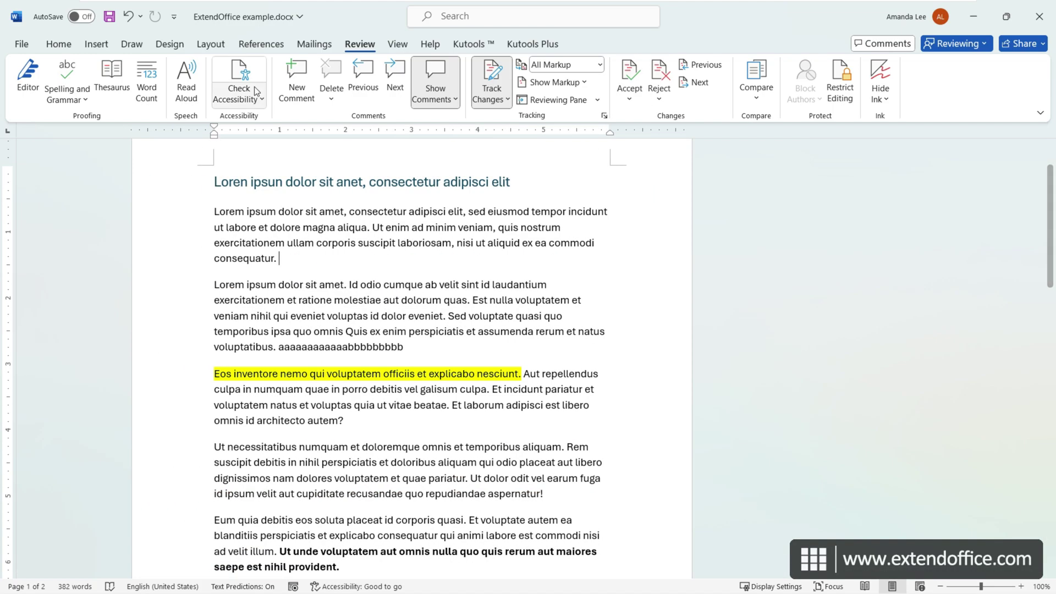
pyautogui.click(127, 17)
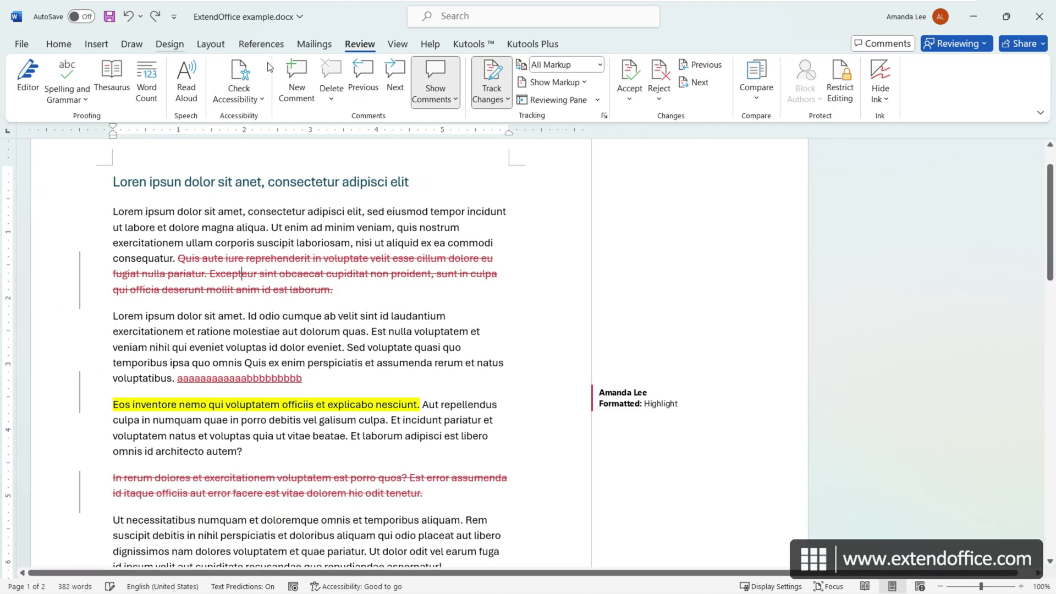
# Reject all tracked changes in the document at once, keeping change tracking on
pyautogui.click(661, 100)
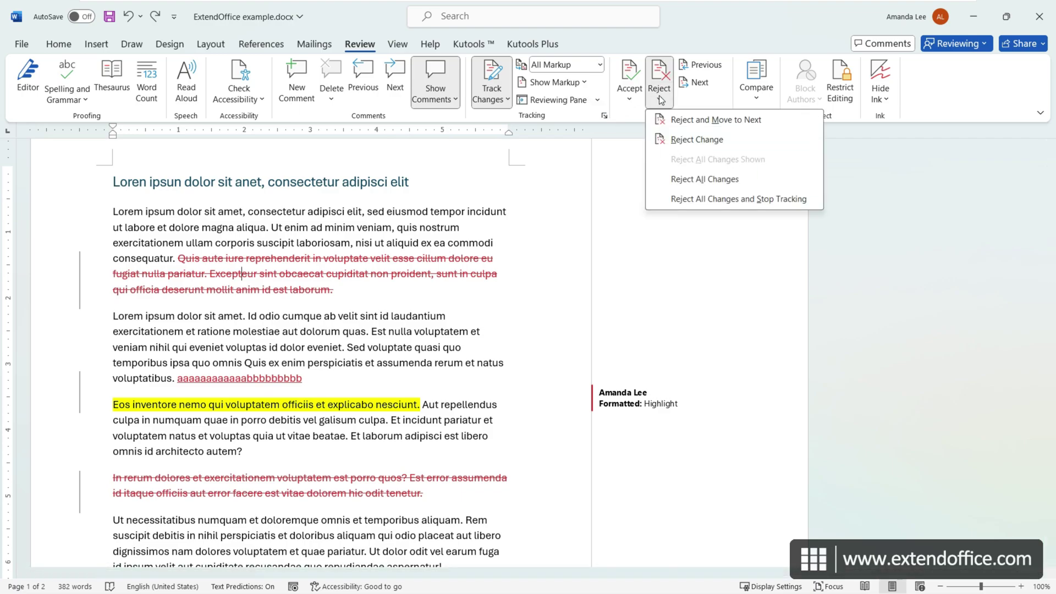
pyautogui.click(706, 179)
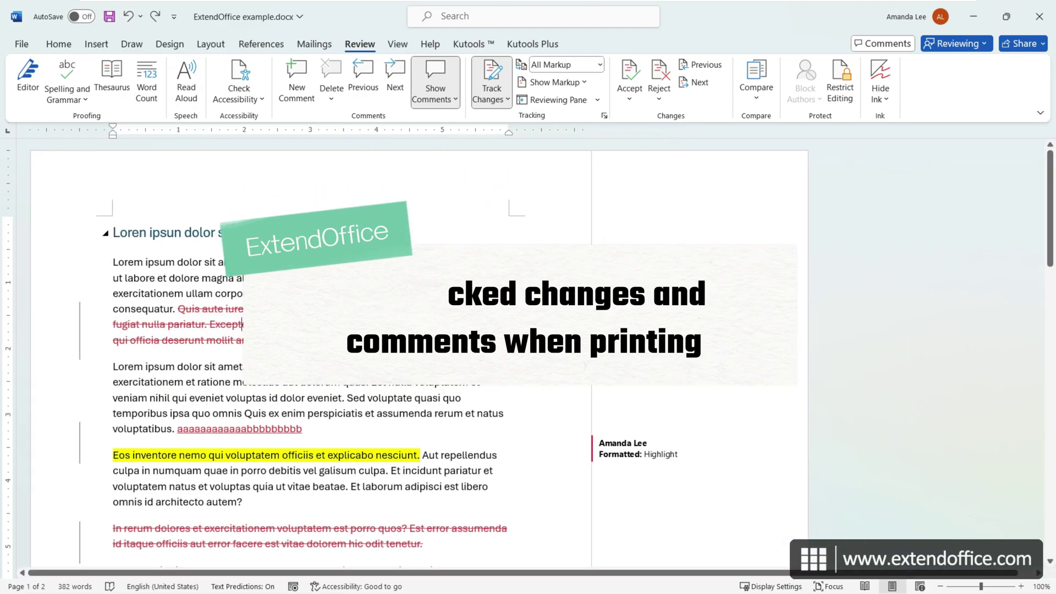
# Turn off Print Markup in the print settings so the document prints without tracked changes and comments
pyautogui.click(20, 45)
pyautogui.click(40, 282)
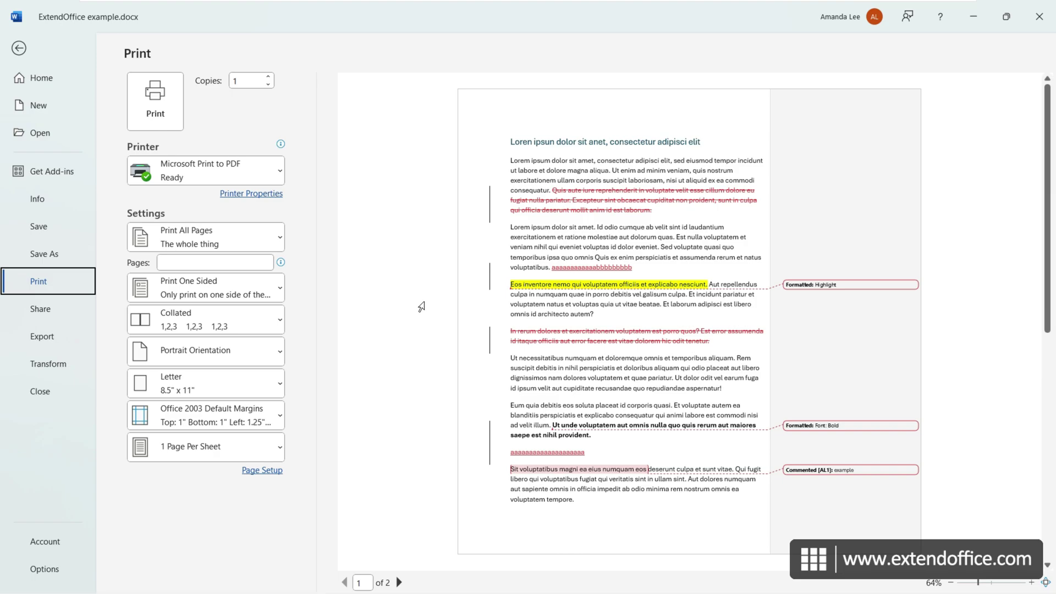
pyautogui.click(280, 241)
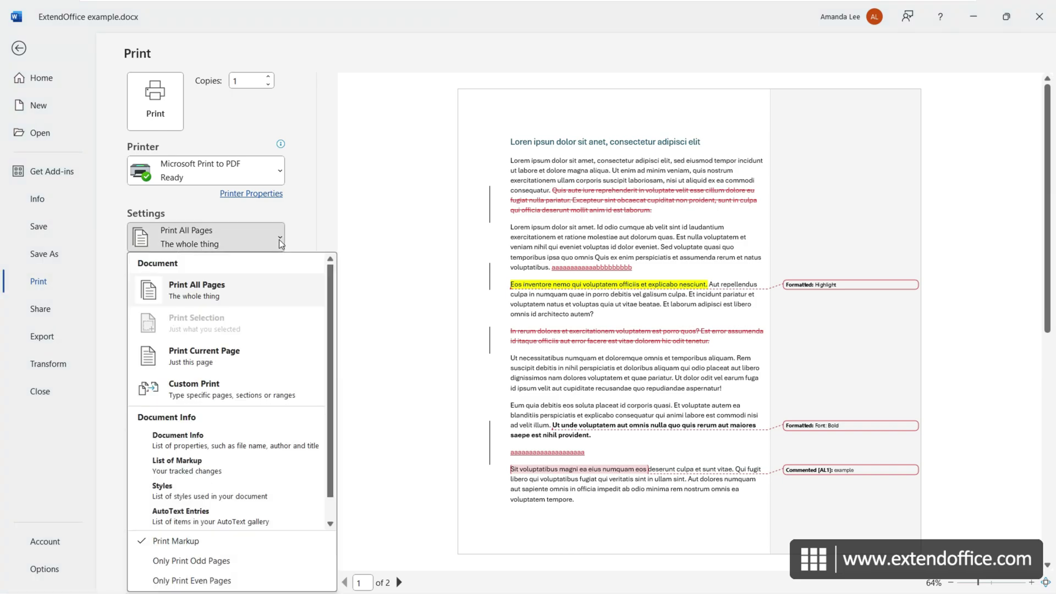
pyautogui.scroll(-1, 282, 322)
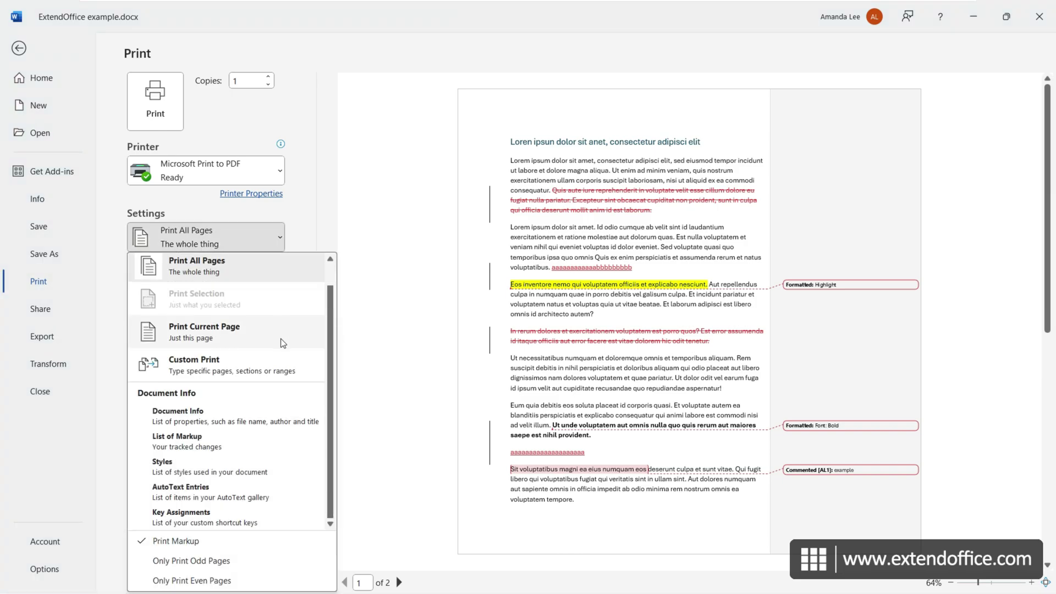
pyautogui.click(226, 540)
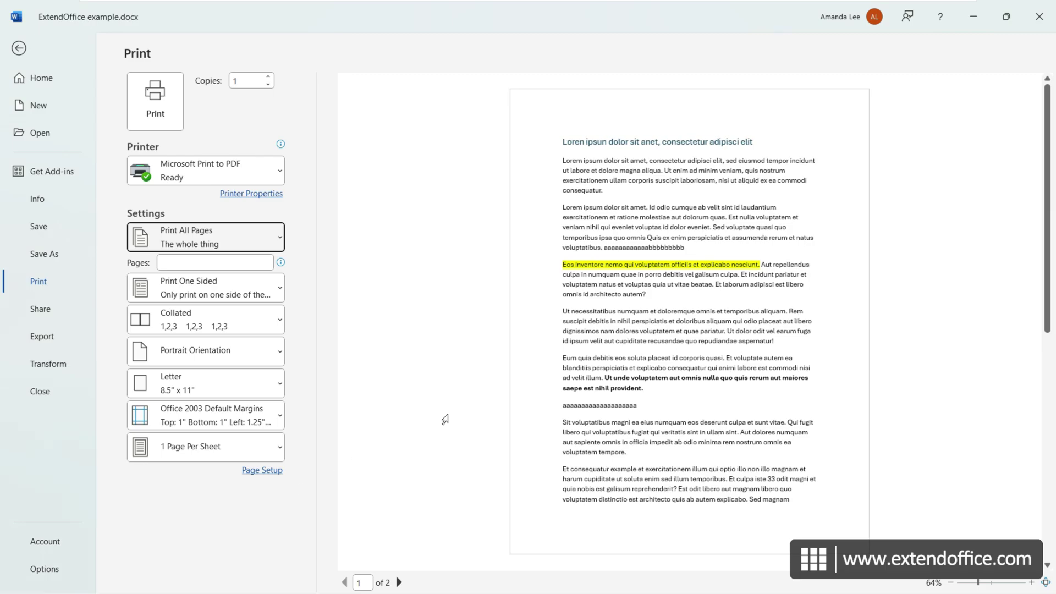